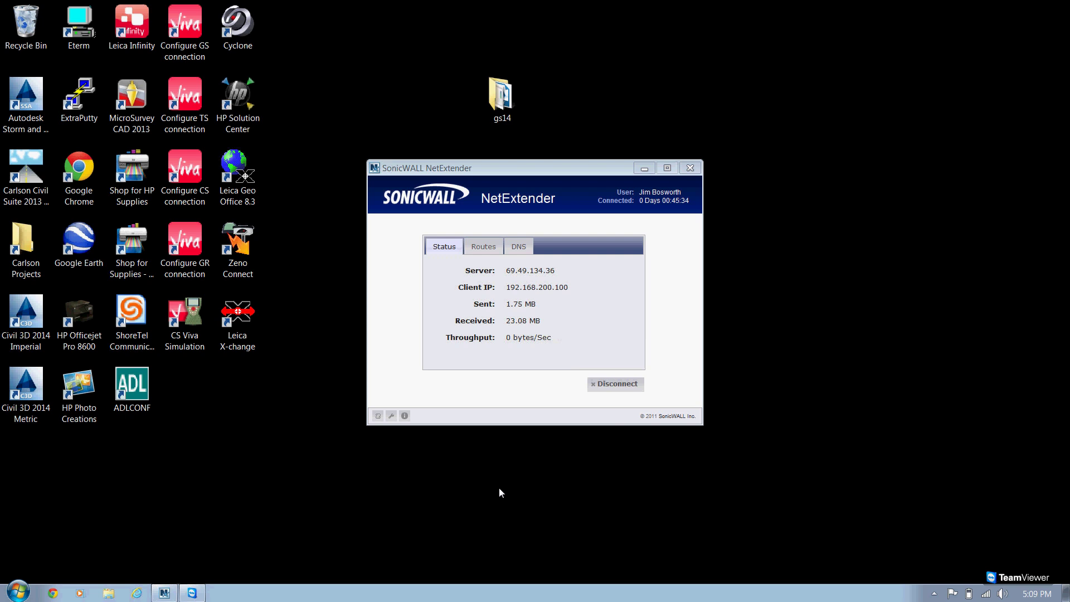
- Launch Leica Geo Office and open the Project Management list of existing projects
{"action": "double_click", "coordinate": [231, 168]}
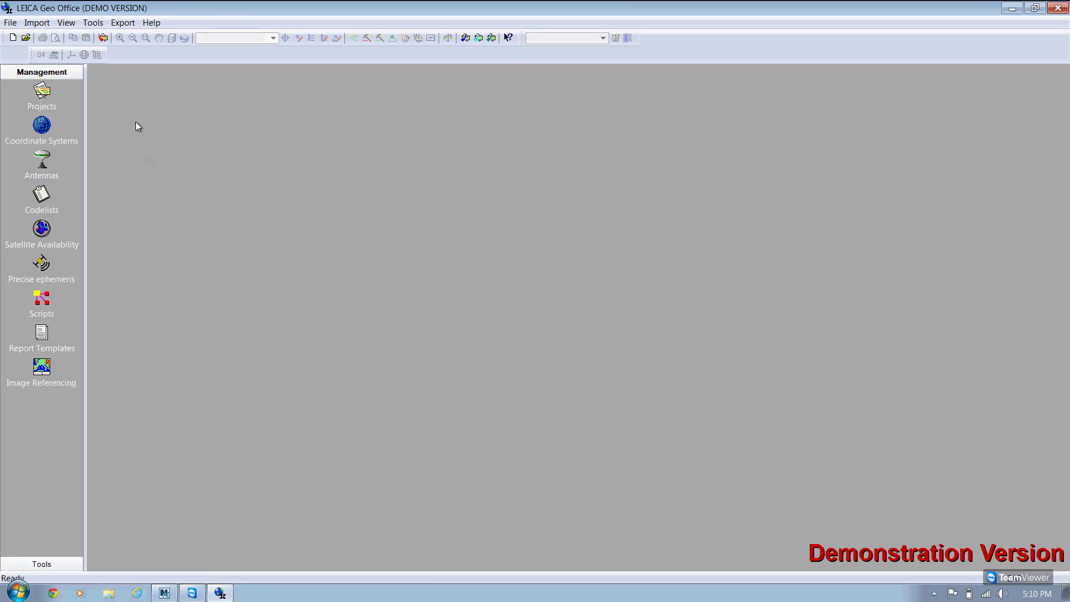
{"action": "left_click", "coordinate": [13, 23]}
{"action": "left_click", "coordinate": [117, 151]}
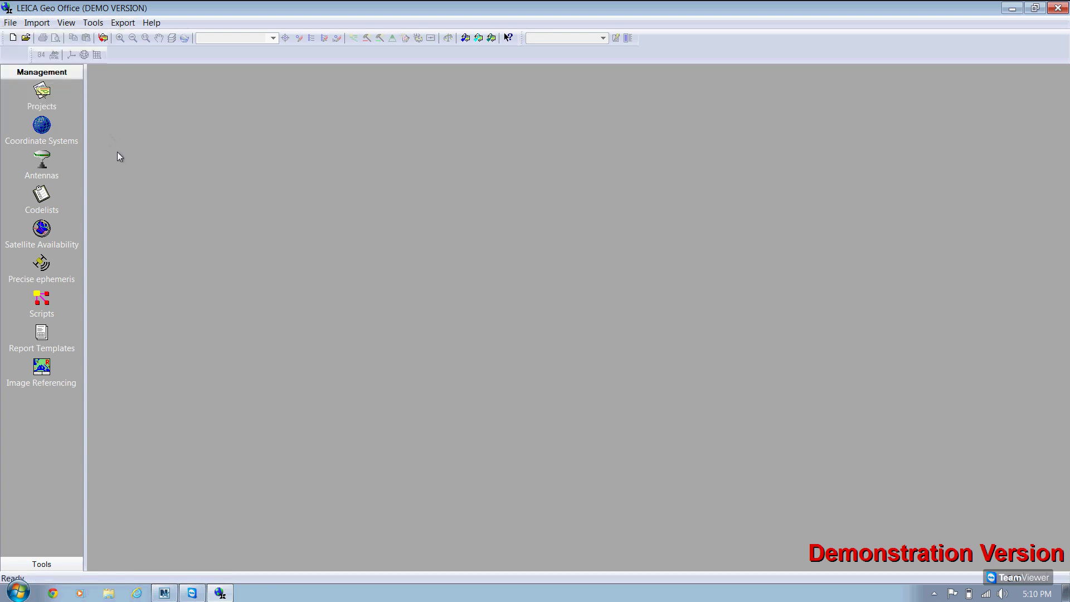
{"action": "left_click", "coordinate": [45, 102]}
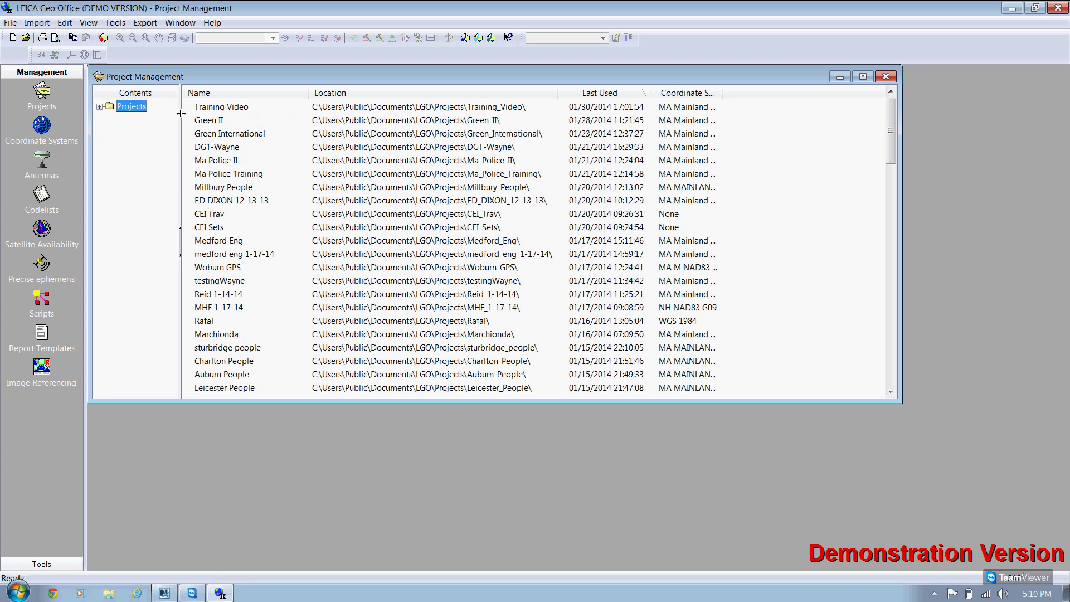
- Start a new project from the Projects menu and name it 'Training Video II'
{"action": "right_click", "coordinate": [134, 109]}
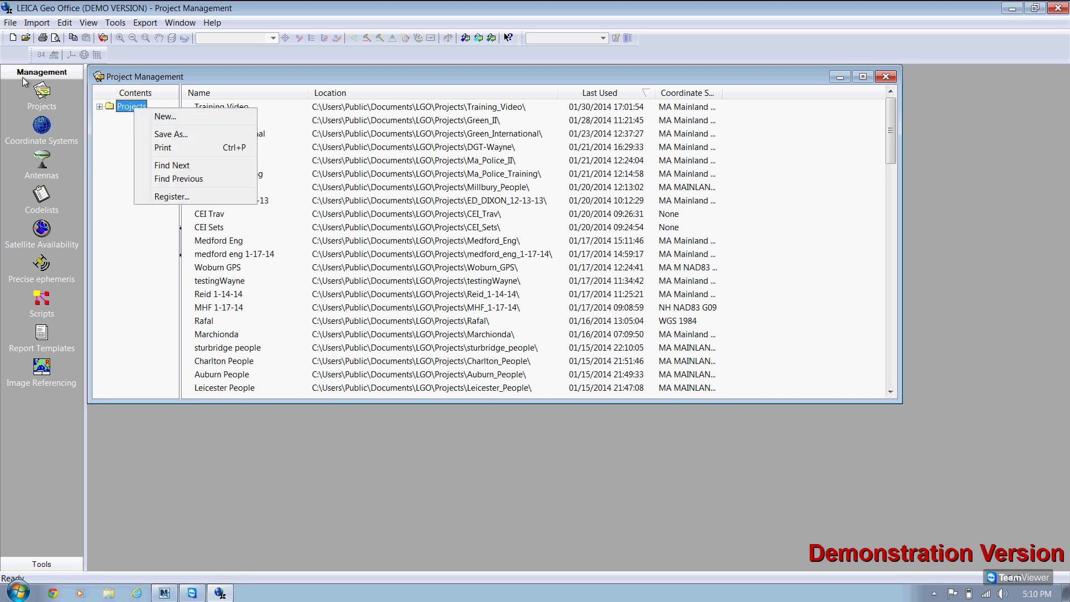
{"action": "left_click", "coordinate": [15, 24]}
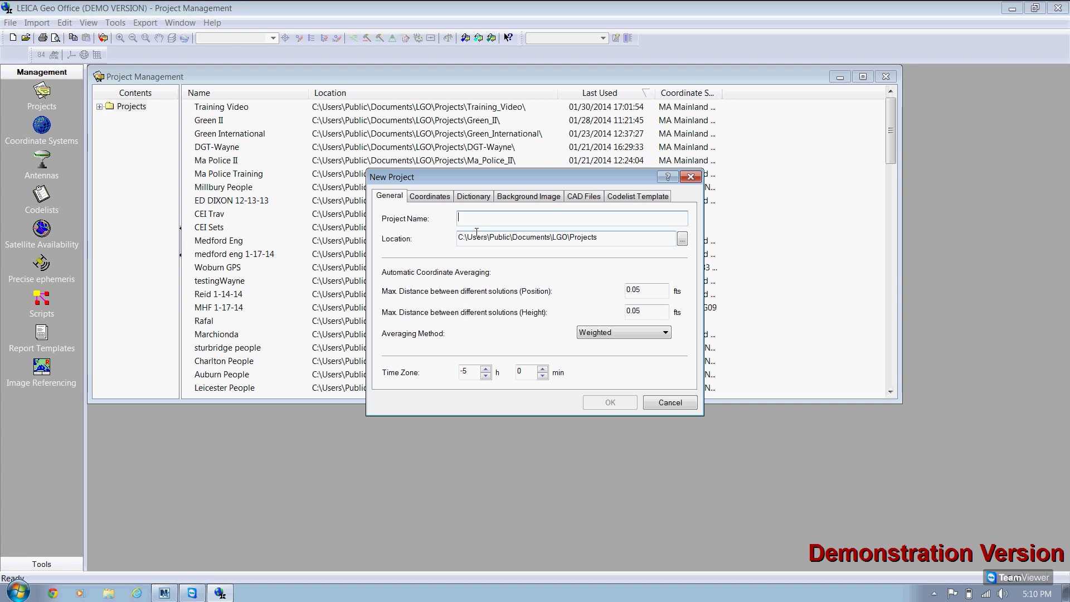
{"action": "type", "text": "test"}
{"action": "key", "text": "BackSpace"}
{"action": "key", "text": "BackSpace"}
{"action": "key", "text": "BackSpace"}
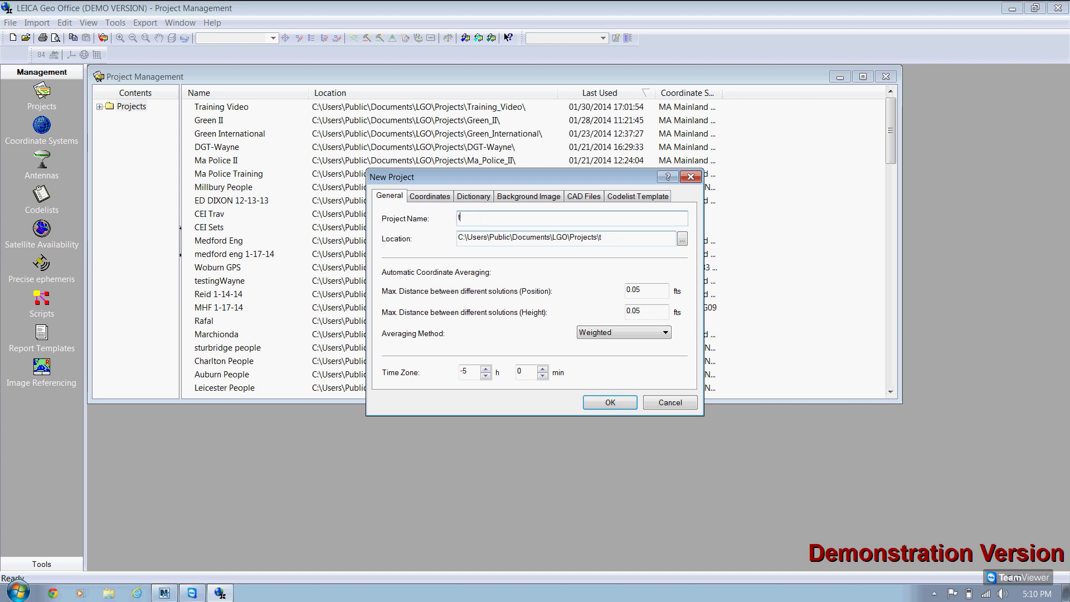
{"action": "key", "text": "BackSpace"}
{"action": "type", "text": "Training"}
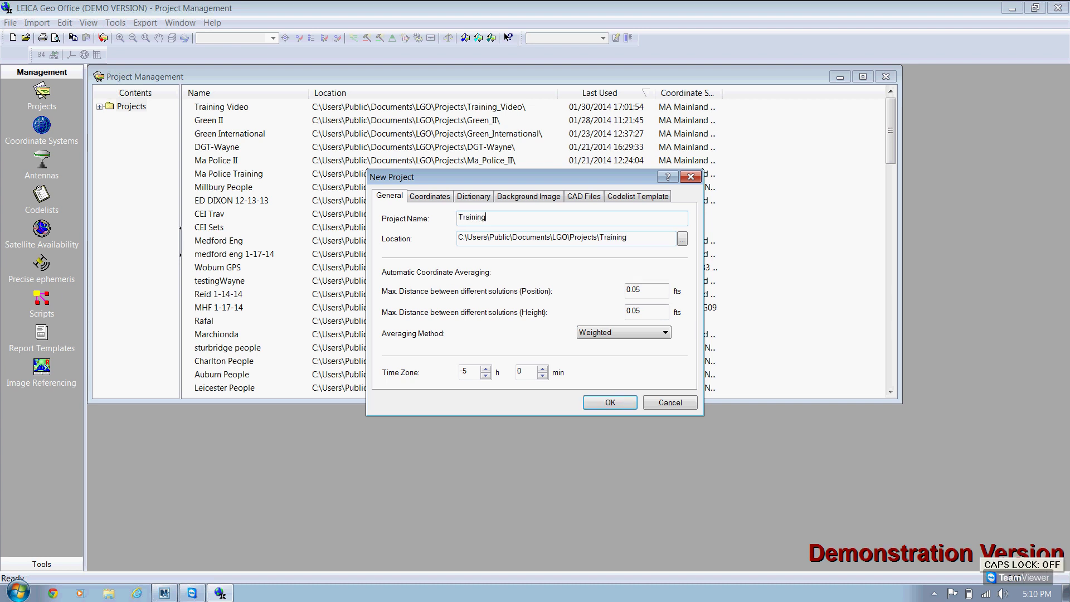
{"action": "type", "text": " Video II"}
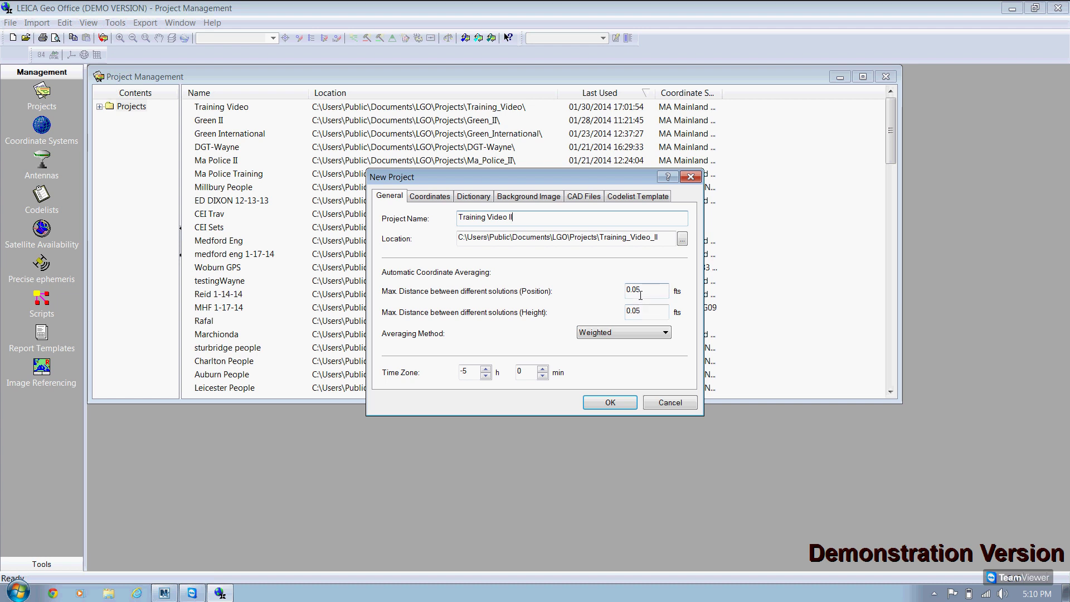
{"action": "left_click", "coordinate": [638, 311]}
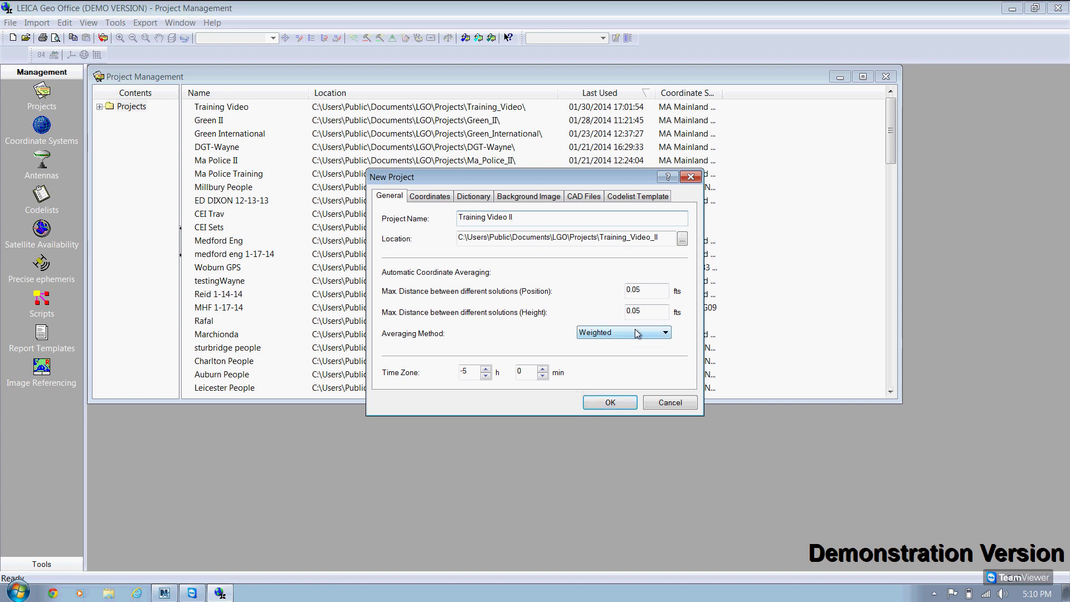
- Set the new project's coordinate system to MA Mainland NAD83 G12
{"action": "left_click", "coordinate": [427, 199]}
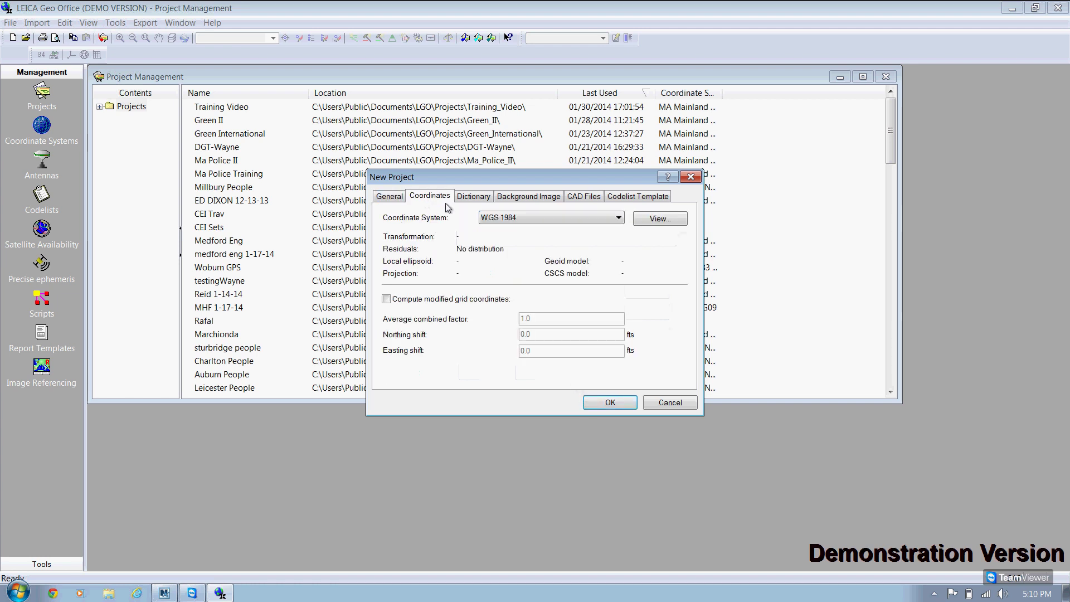
{"action": "left_click", "coordinate": [619, 220]}
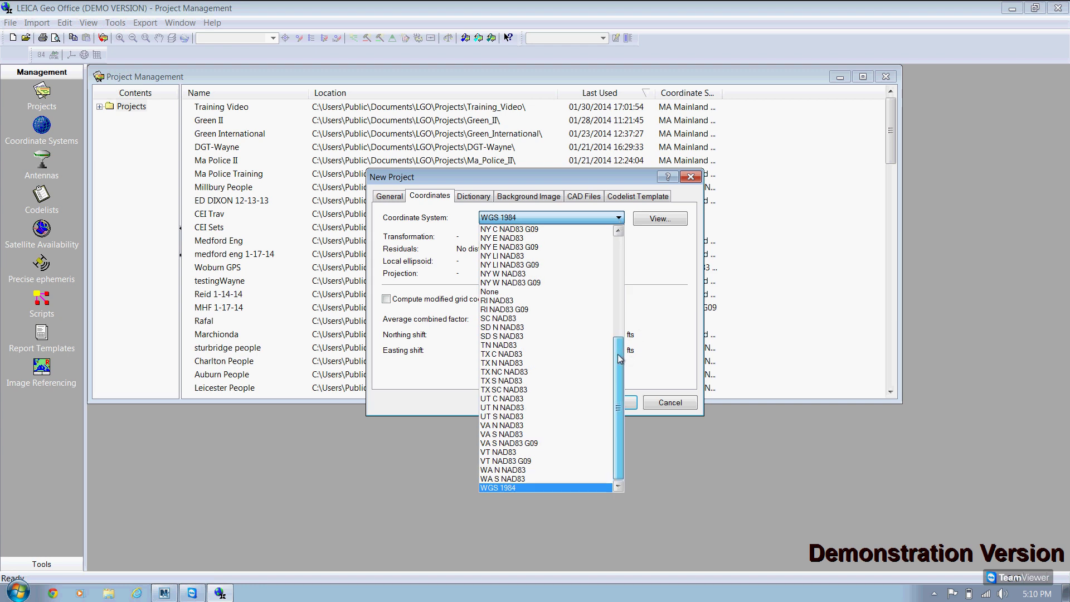
{"action": "left_click_drag", "start_coordinate": [622, 358], "coordinate": [622, 283]}
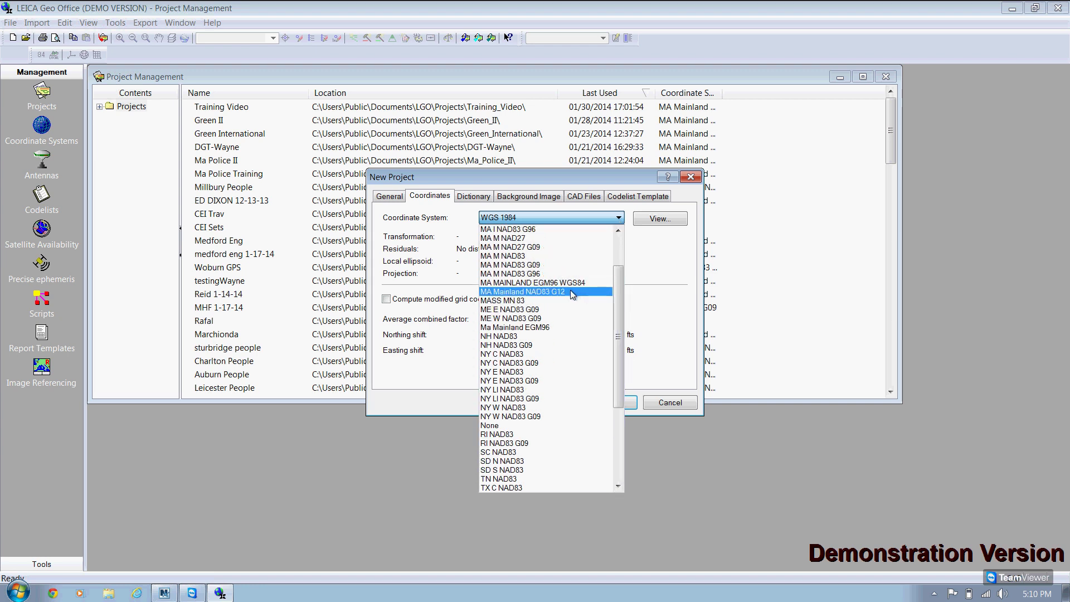
{"action": "left_click", "coordinate": [565, 297]}
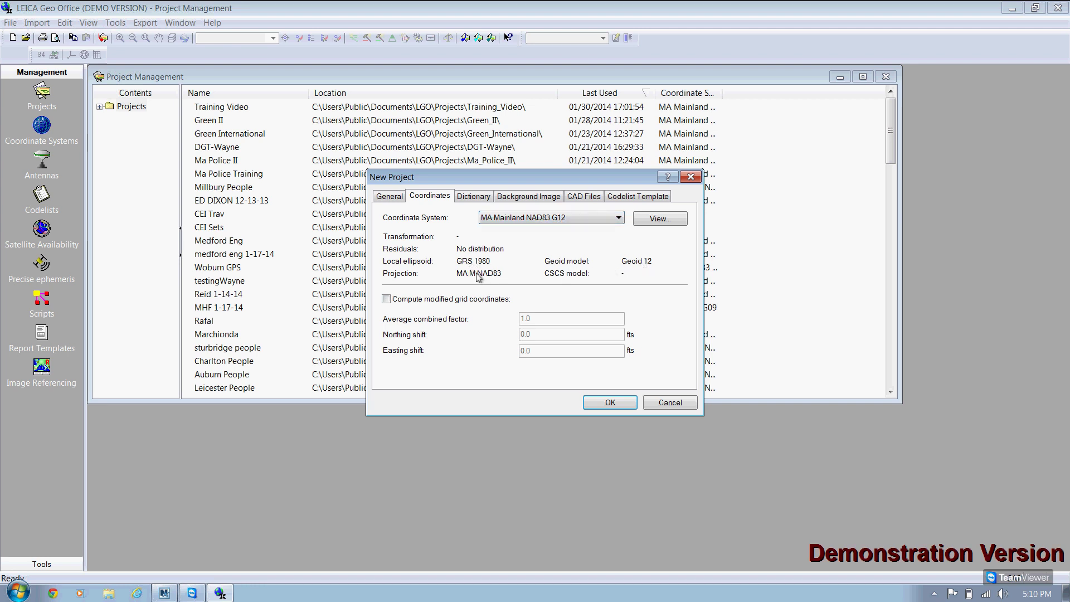
- Review the dictionary, background image and CAD settings, then create the project
{"action": "left_click", "coordinate": [481, 199]}
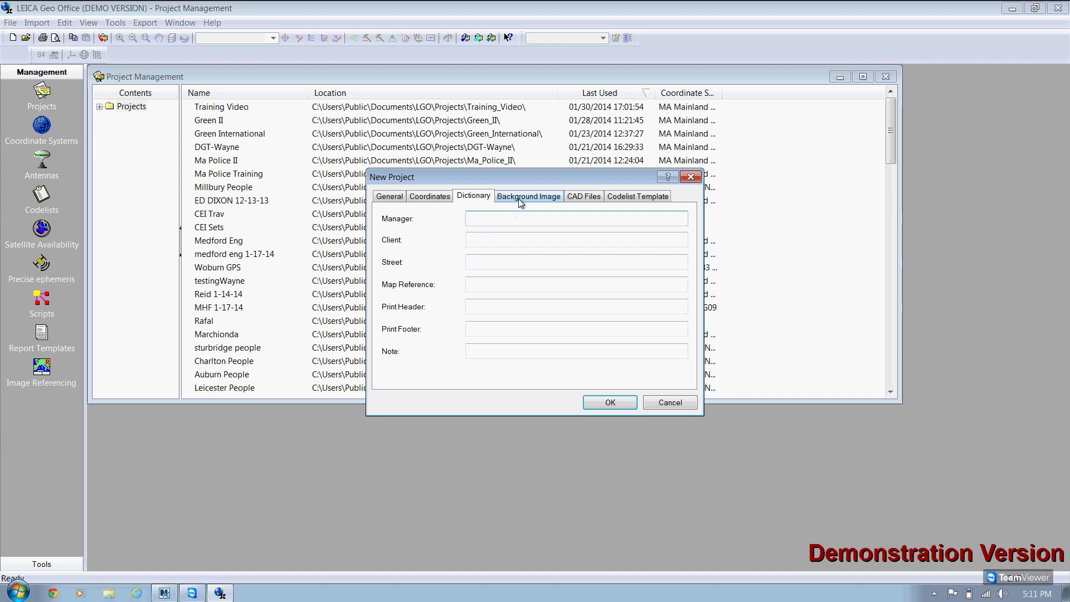
{"action": "left_click", "coordinate": [549, 198]}
{"action": "left_click", "coordinate": [583, 197]}
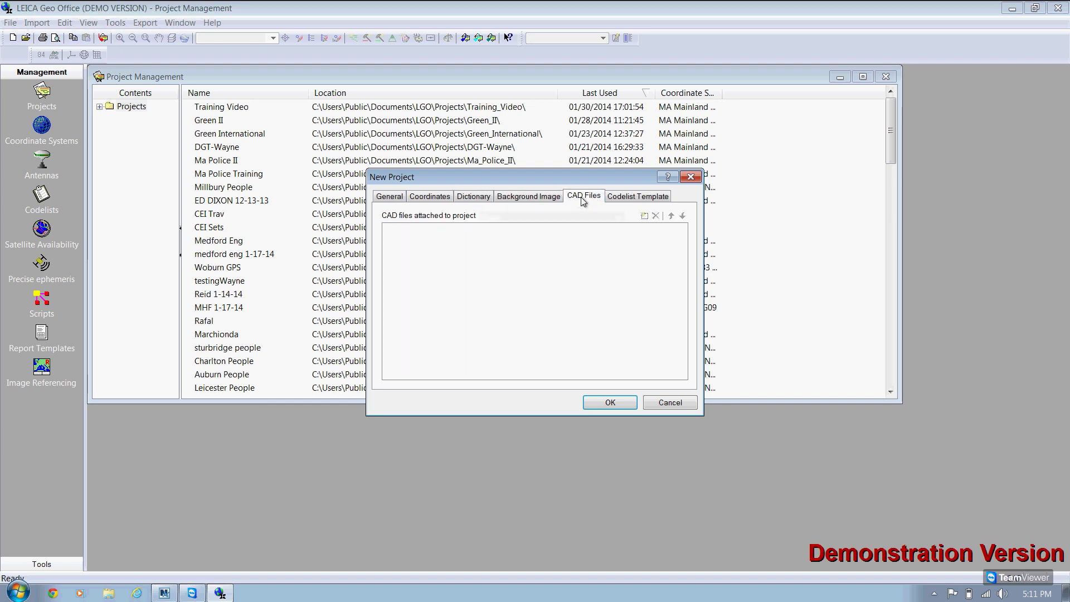
{"action": "left_click", "coordinate": [543, 199]}
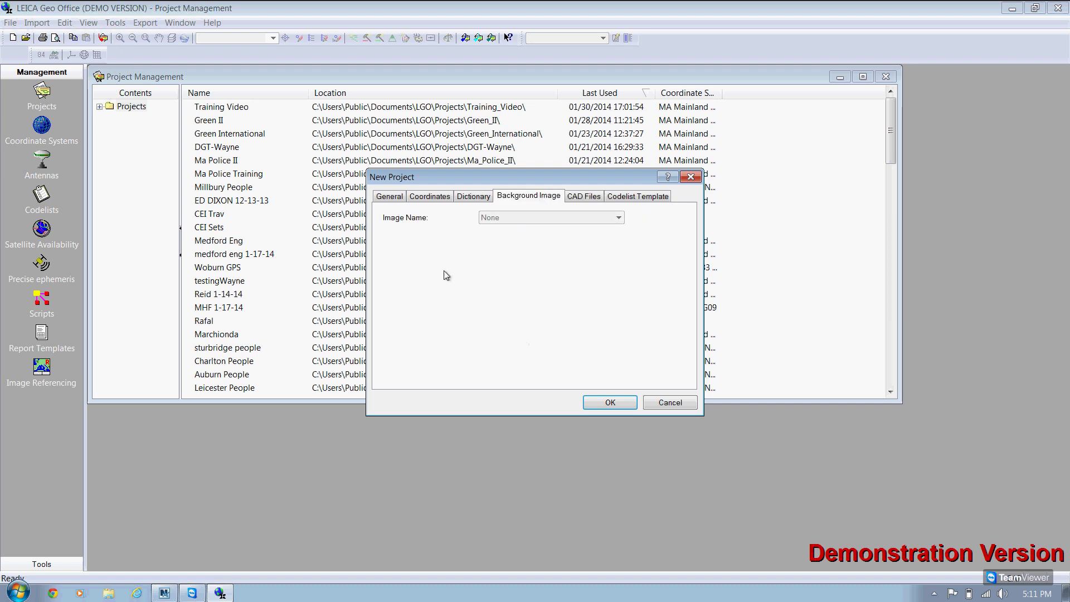
{"action": "left_click", "coordinate": [395, 197]}
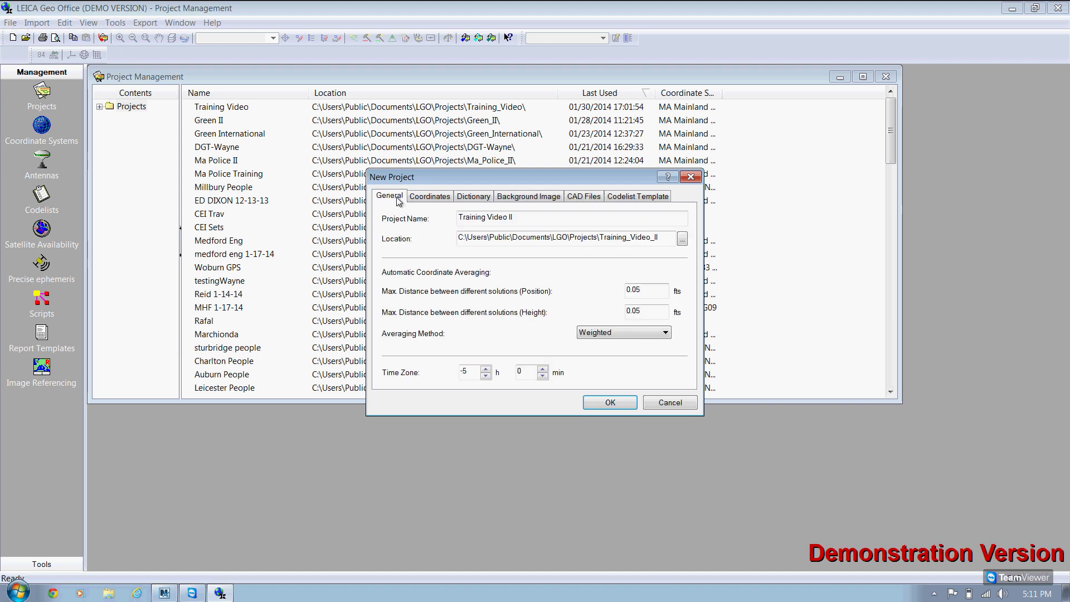
{"action": "left_click", "coordinate": [606, 405]}
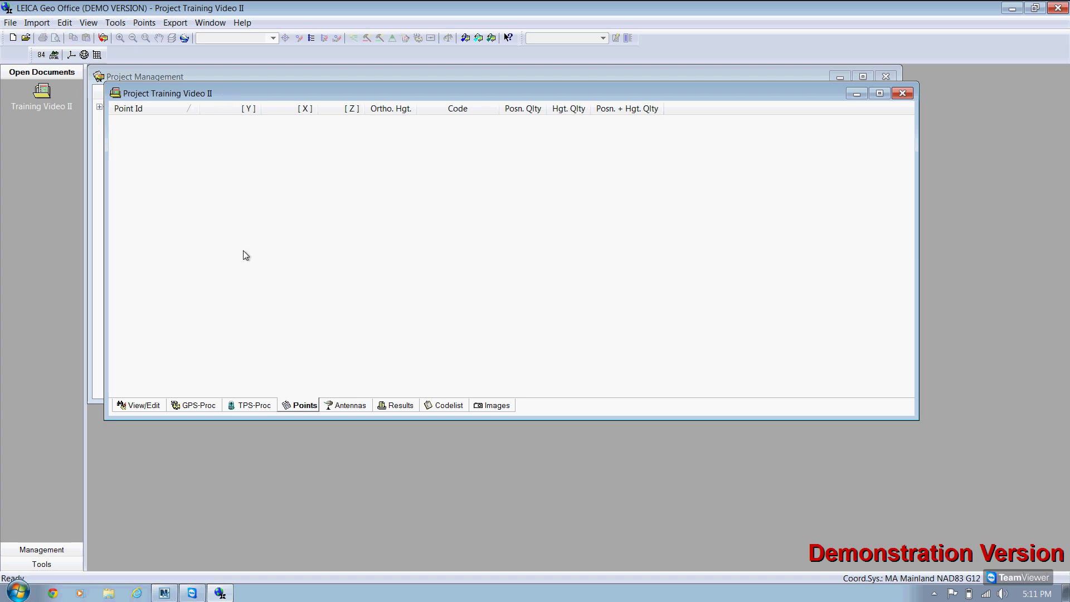
- Open the Import raw data dialog for the Training Video II project
{"action": "left_click", "coordinate": [37, 24]}
{"action": "left_click", "coordinate": [45, 37]}
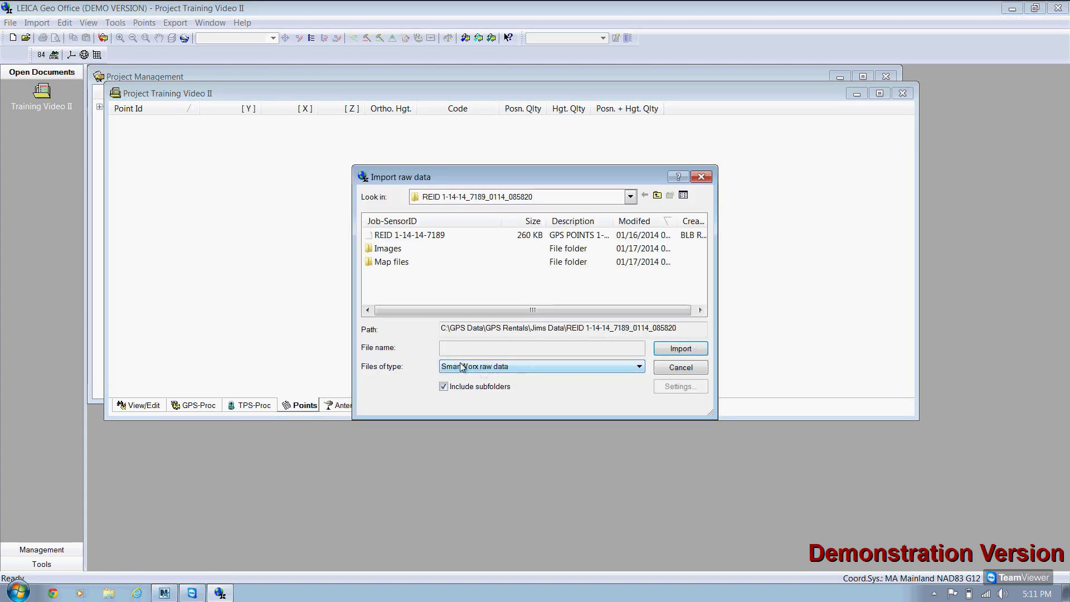
- Import the REID 1-14-14-7189 file as SmartWorx raw data
{"action": "left_click", "coordinate": [640, 367]}
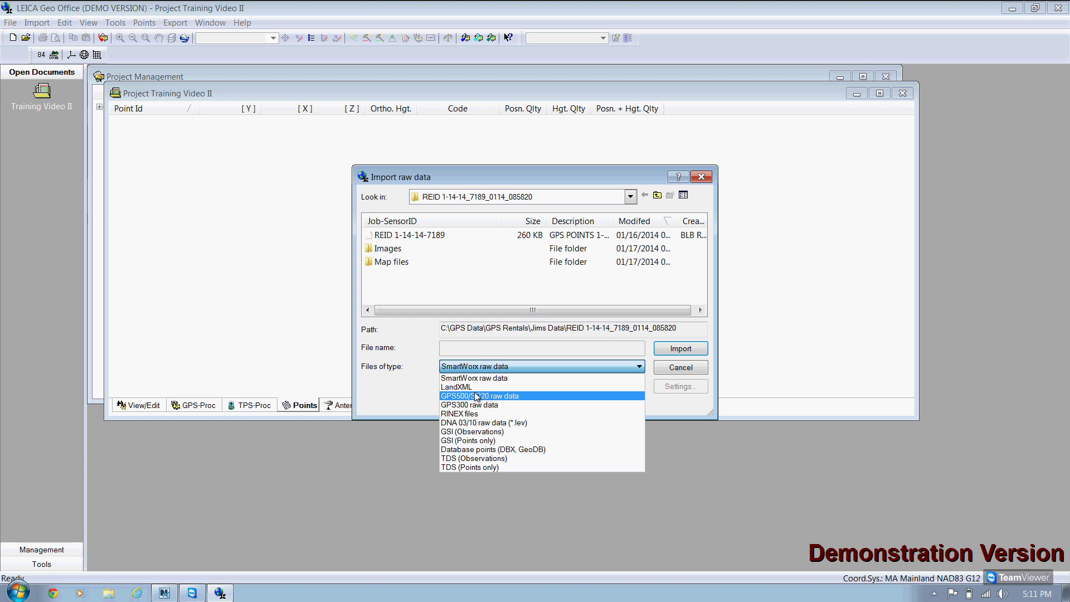
{"action": "left_click", "coordinate": [456, 379]}
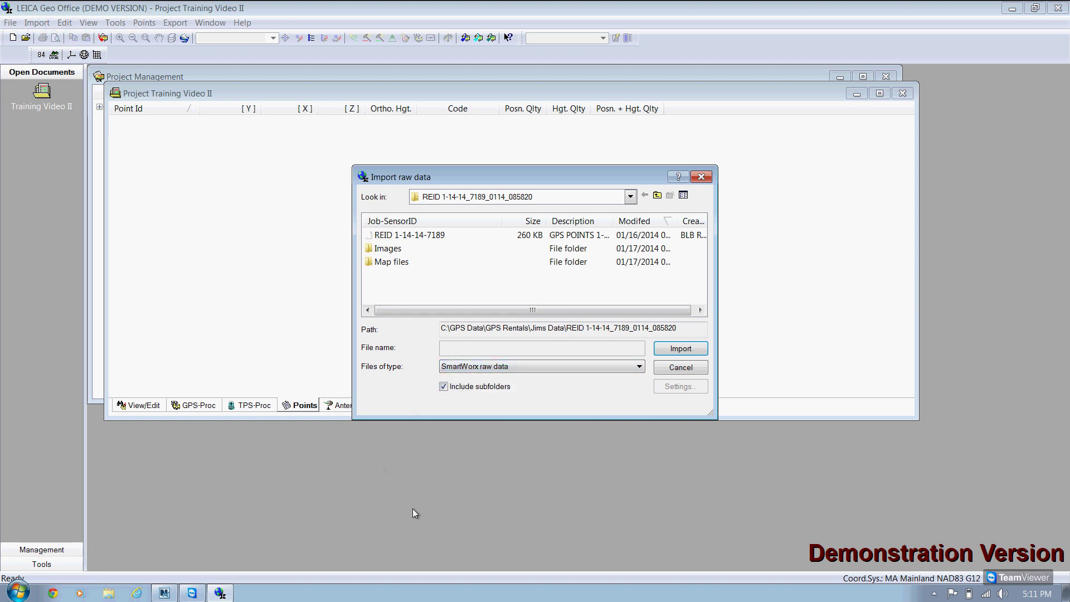
{"action": "left_click", "coordinate": [629, 197]}
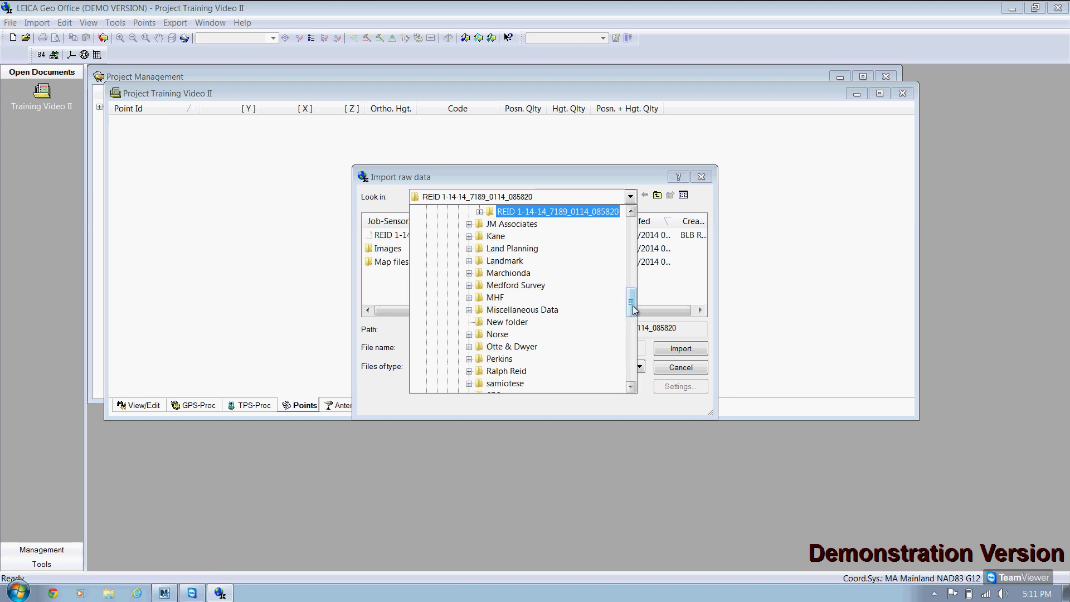
{"action": "left_click_drag", "start_coordinate": [631, 303], "coordinate": [633, 291]}
{"action": "left_click", "coordinate": [540, 324]}
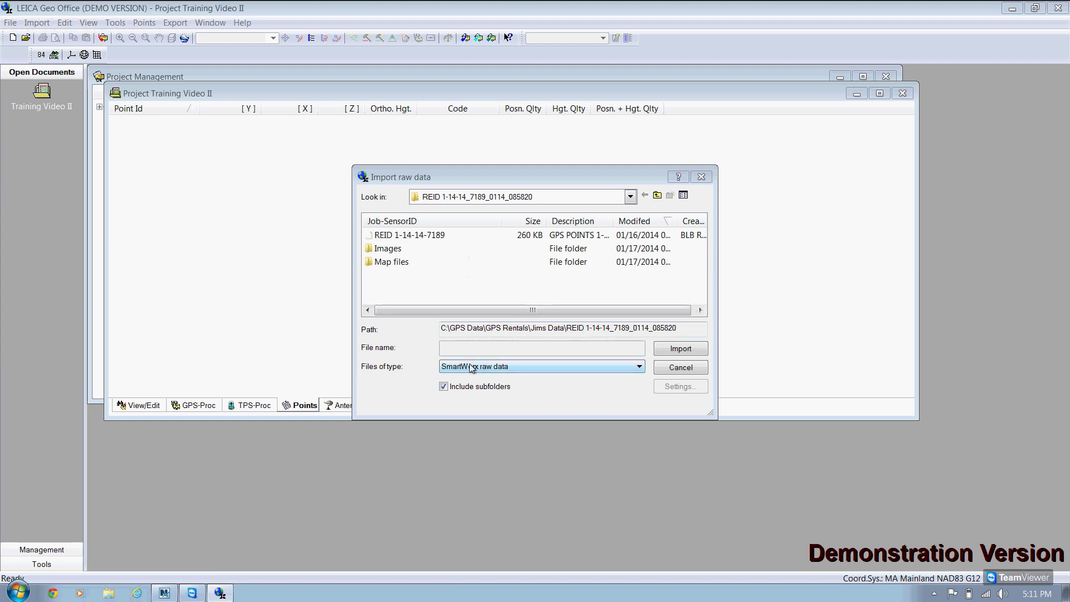
{"action": "left_click", "coordinate": [404, 236]}
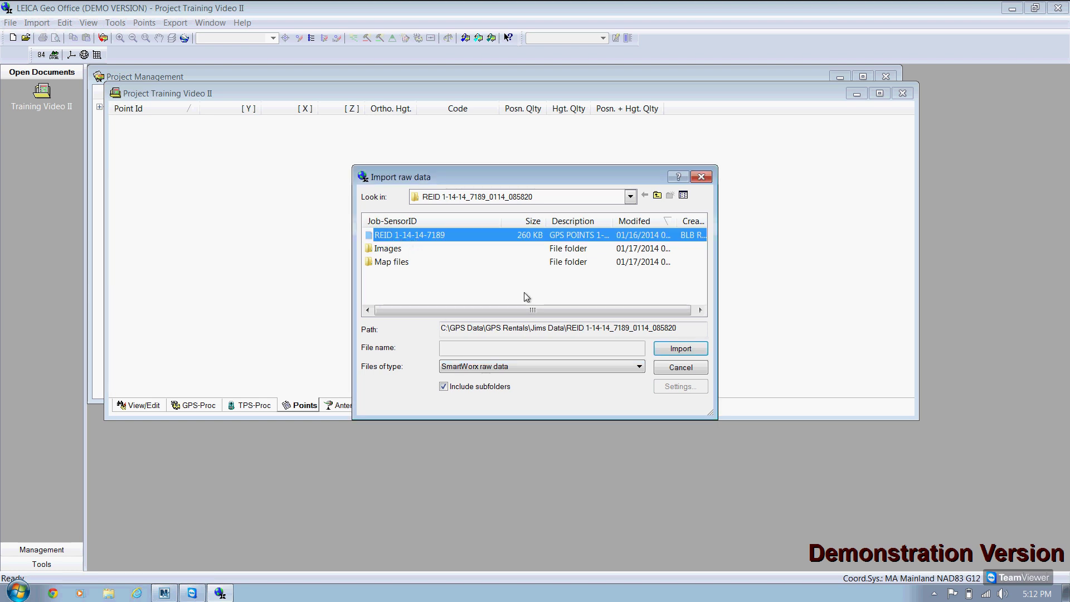
{"action": "left_click", "coordinate": [681, 349]}
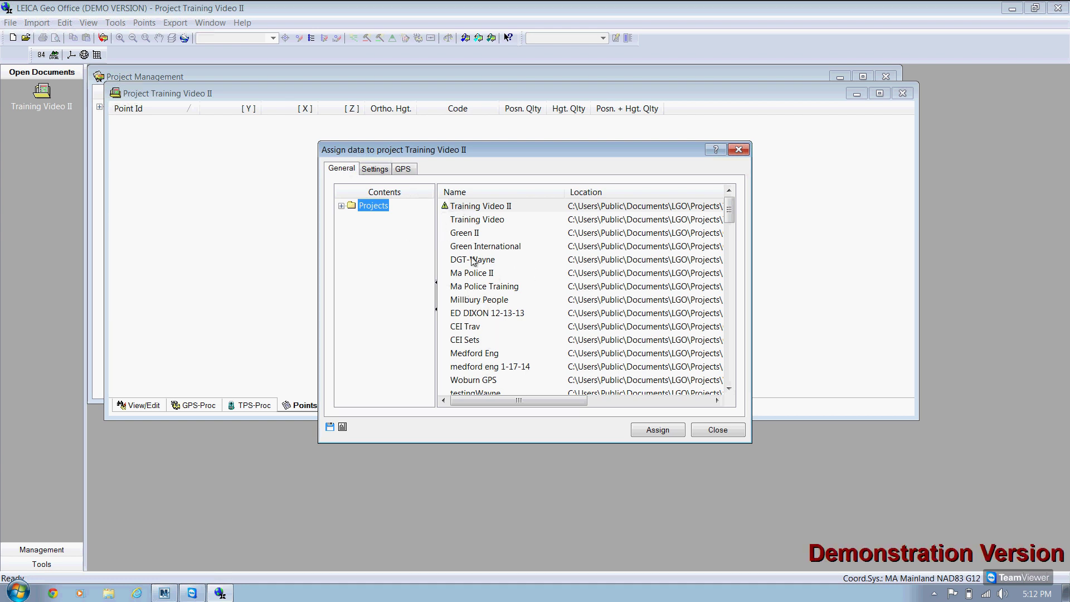
- Review the assignment and GPS data tabs, then assign the points to Training Video II
{"action": "left_click", "coordinate": [461, 206]}
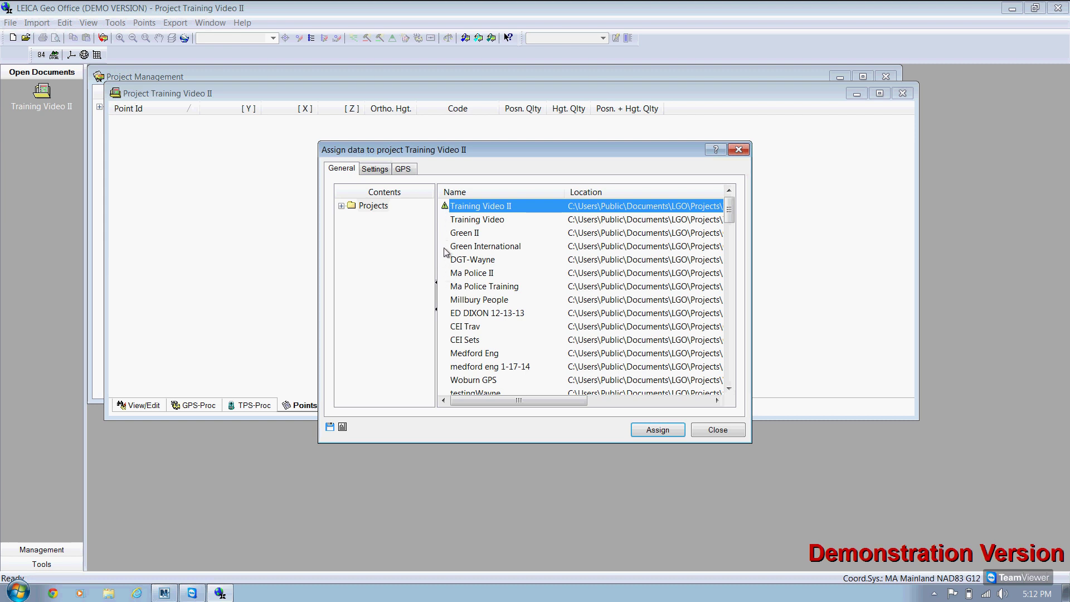
{"action": "left_click", "coordinate": [375, 171]}
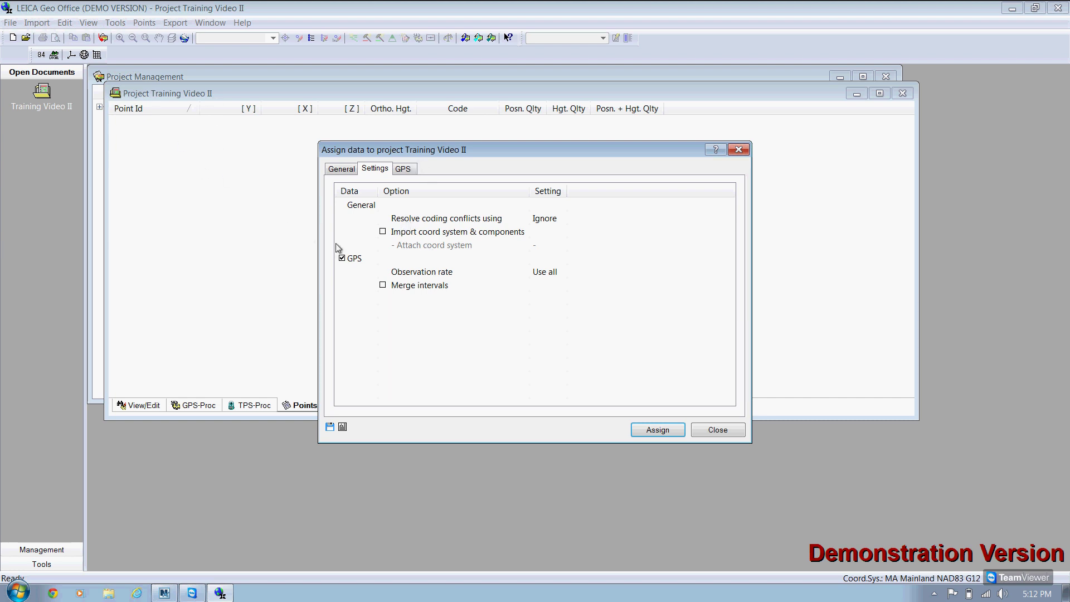
{"action": "left_click", "coordinate": [405, 170]}
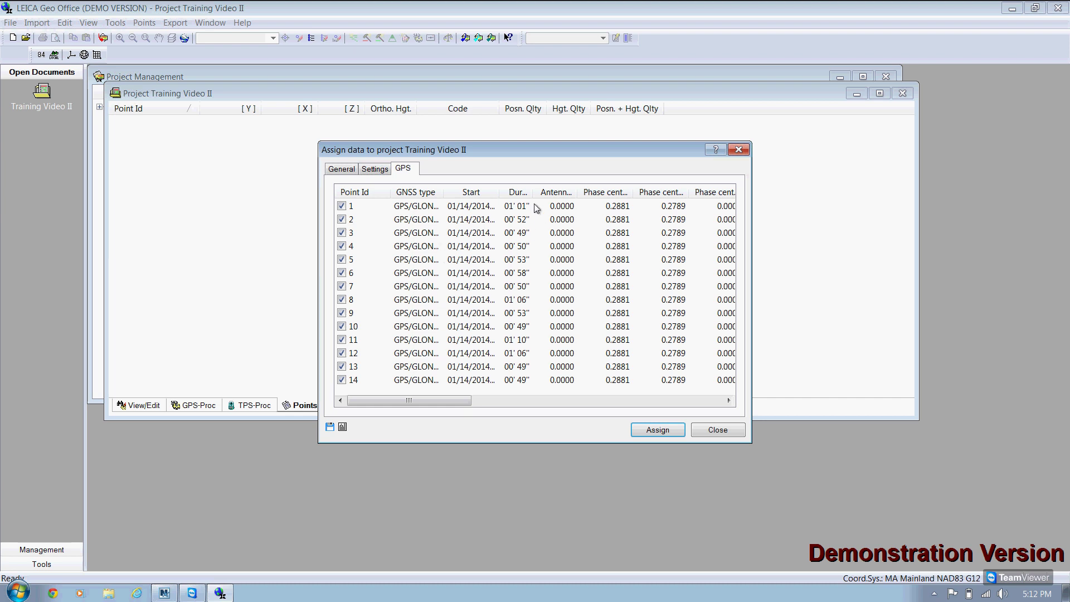
{"action": "mouse_move", "coordinate": [409, 401]}
{"action": "left_mouse_down"}
{"action": "mouse_move", "coordinate": [469, 401]}
{"action": "mouse_move", "coordinate": [409, 401]}
{"action": "left_mouse_up"}
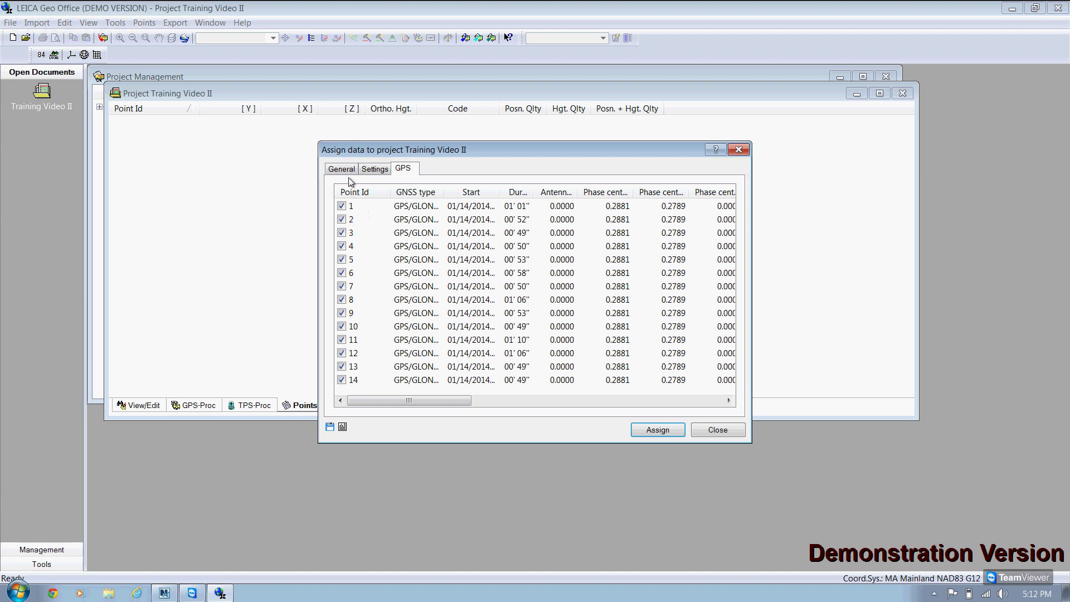
{"action": "left_click", "coordinate": [343, 170]}
{"action": "left_click", "coordinate": [459, 208]}
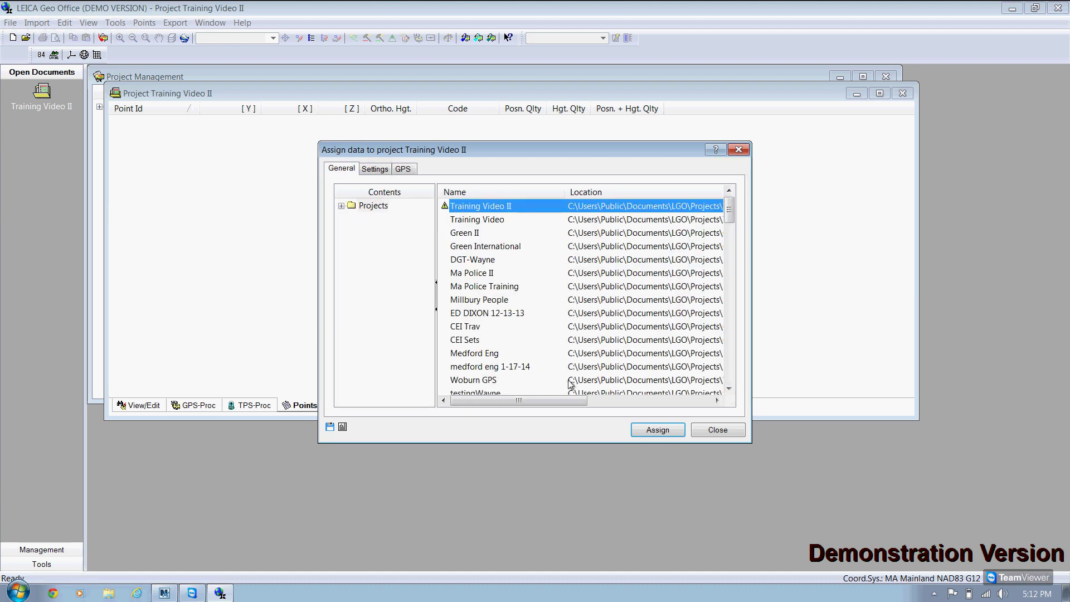
{"action": "left_click", "coordinate": [655, 432]}
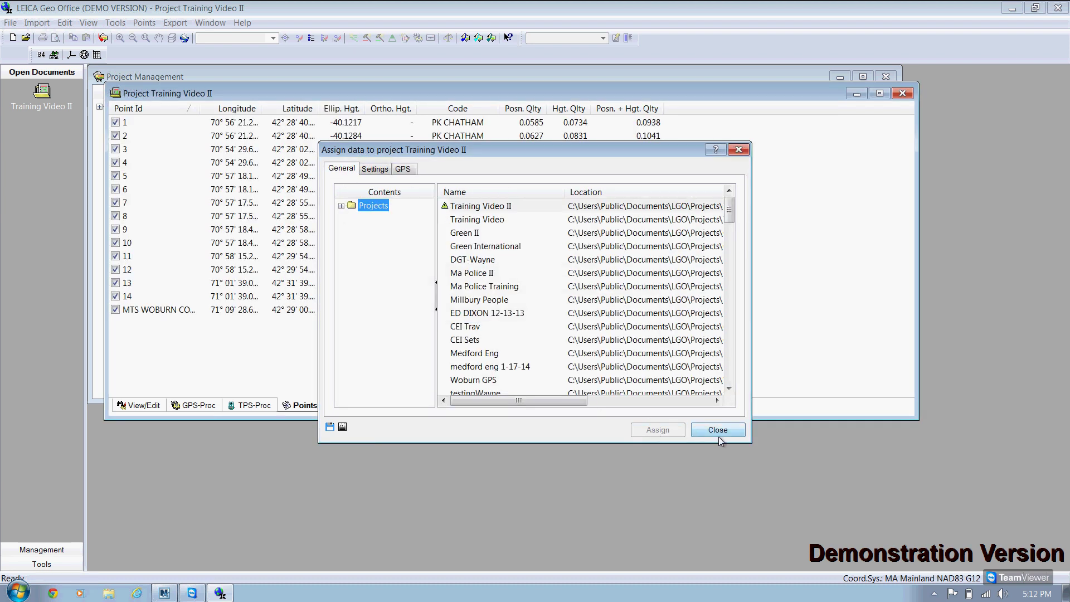
- Close the assignment window and show points as full-precision grid Northing/Easting coordinates
{"action": "left_click", "coordinate": [718, 431]}
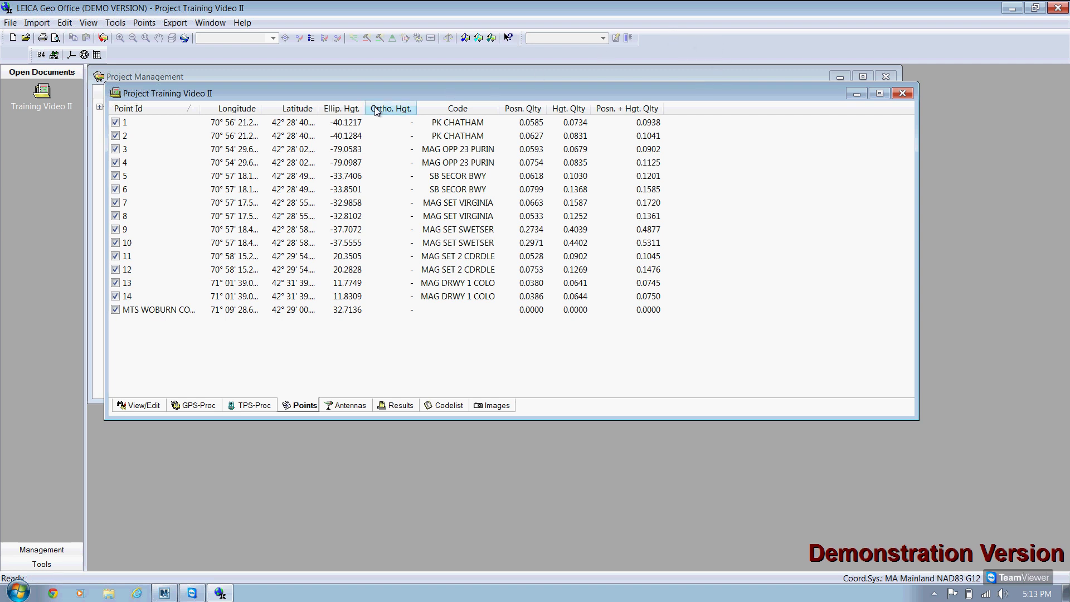
{"action": "left_click", "coordinate": [38, 55]}
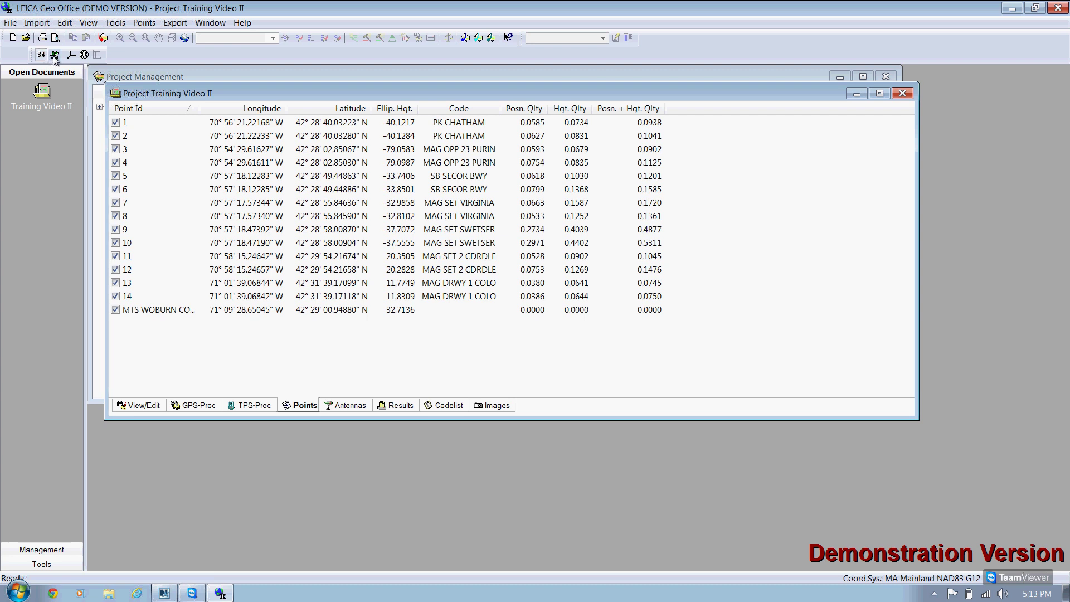
{"action": "left_click", "coordinate": [54, 55]}
{"action": "left_click", "coordinate": [97, 56]}
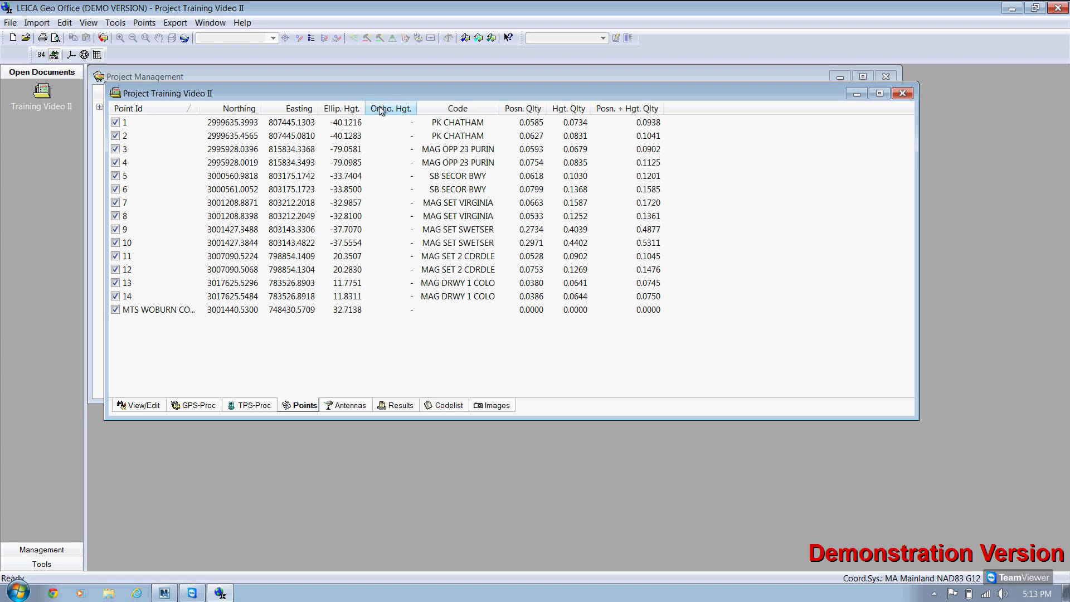
- Compute geoid separations for all points and acknowledge the success message
{"action": "left_click", "coordinate": [115, 25]}
{"action": "left_click", "coordinate": [189, 39]}
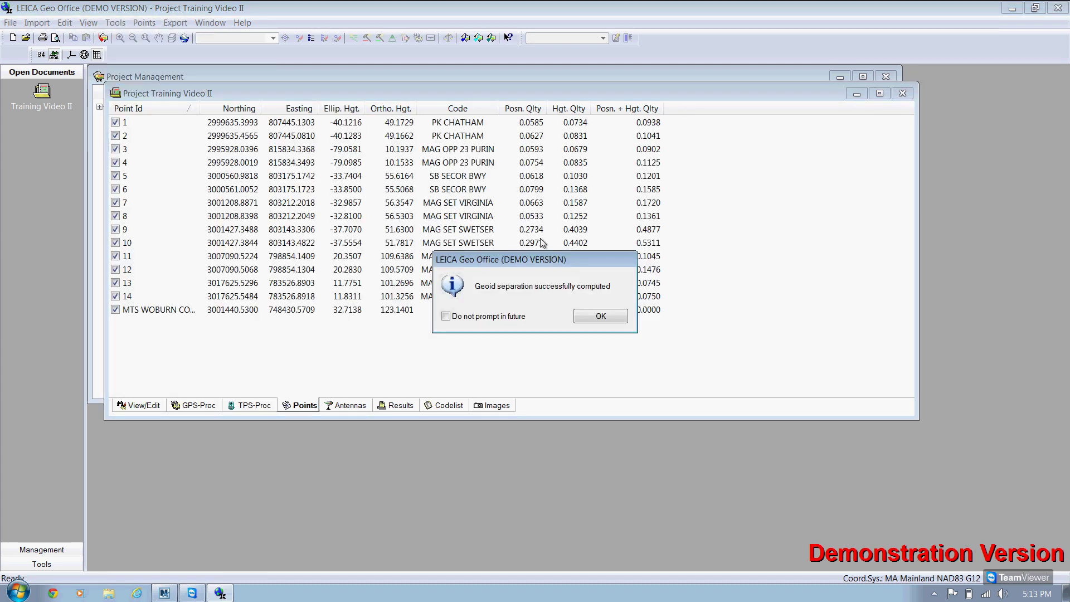
{"action": "left_click", "coordinate": [588, 318]}
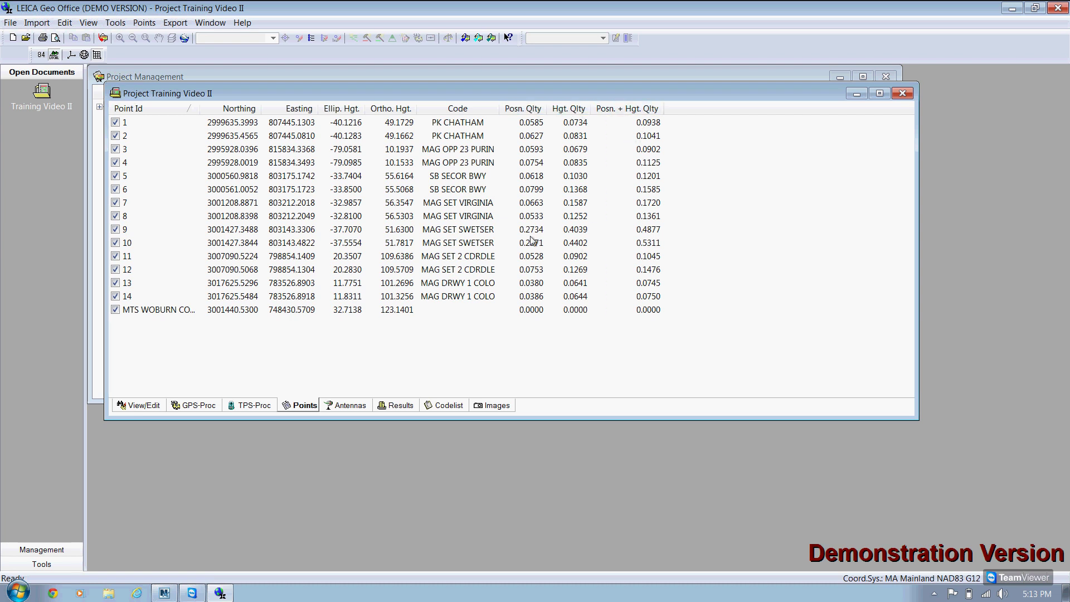
- Hide the Posn.+Hgt. Qlty column in the points table
{"action": "right_click", "coordinate": [457, 112]}
{"action": "mouse_move", "coordinate": [485, 160]}
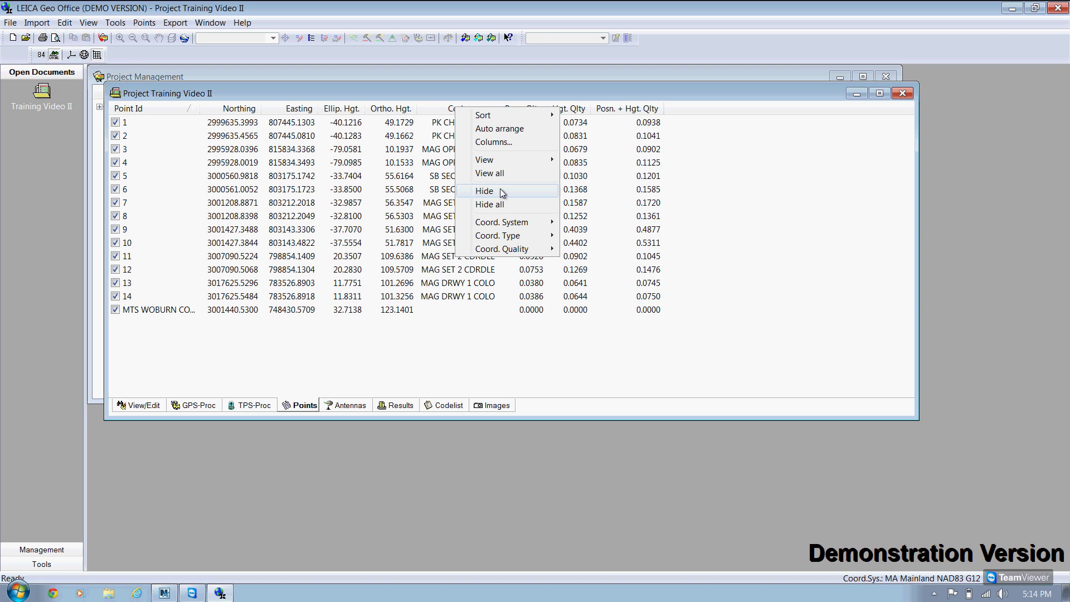
{"action": "right_click", "coordinate": [620, 107]}
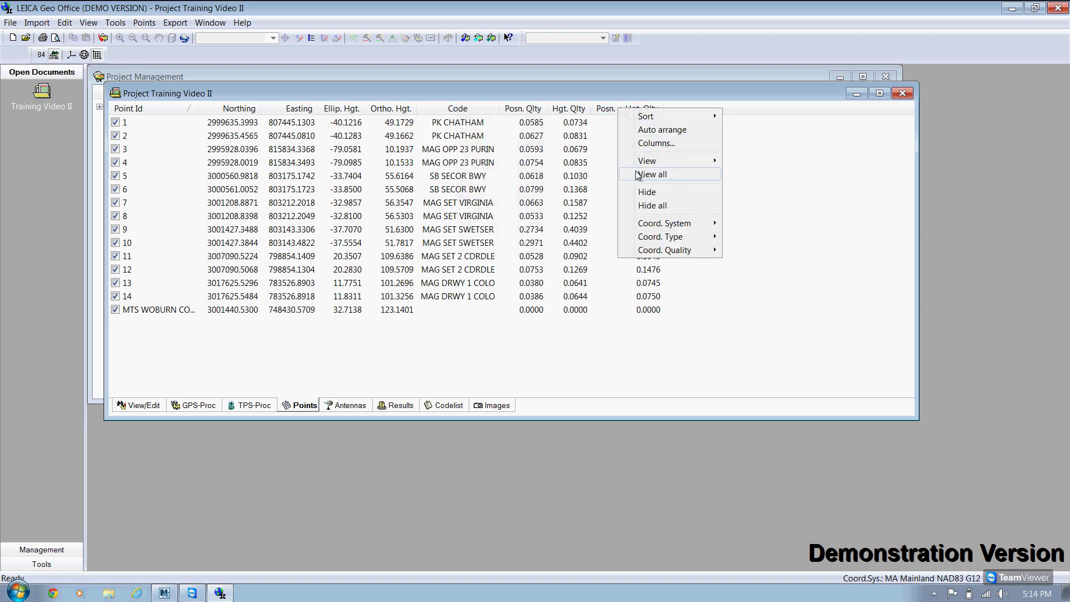
{"action": "left_click", "coordinate": [642, 193]}
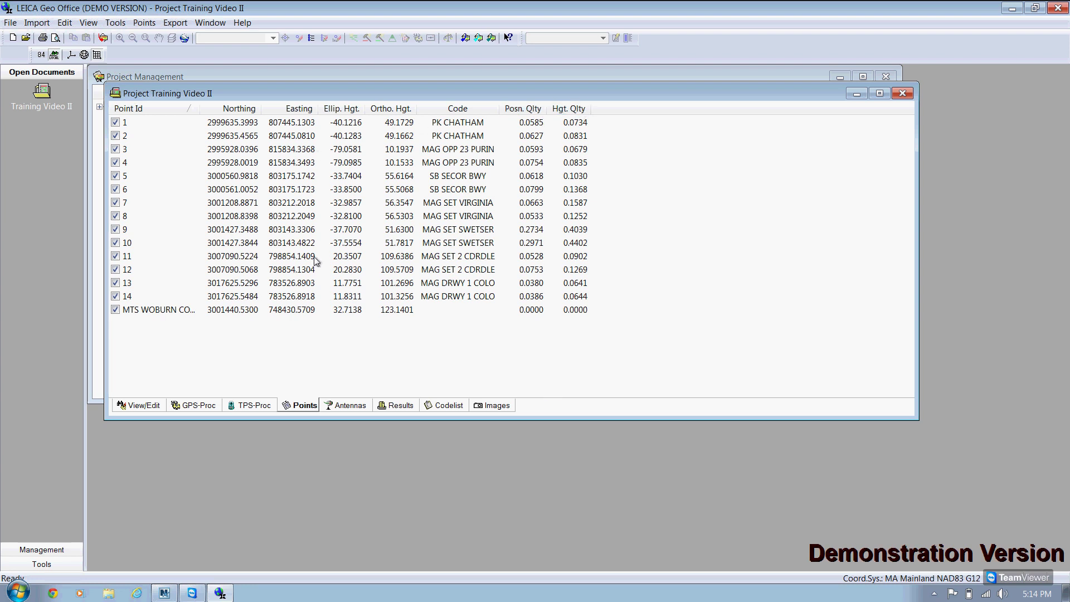
- Test sorting by position quality and Point Id, and swapping the Northing/Easting columns
{"action": "left_click", "coordinate": [520, 111]}
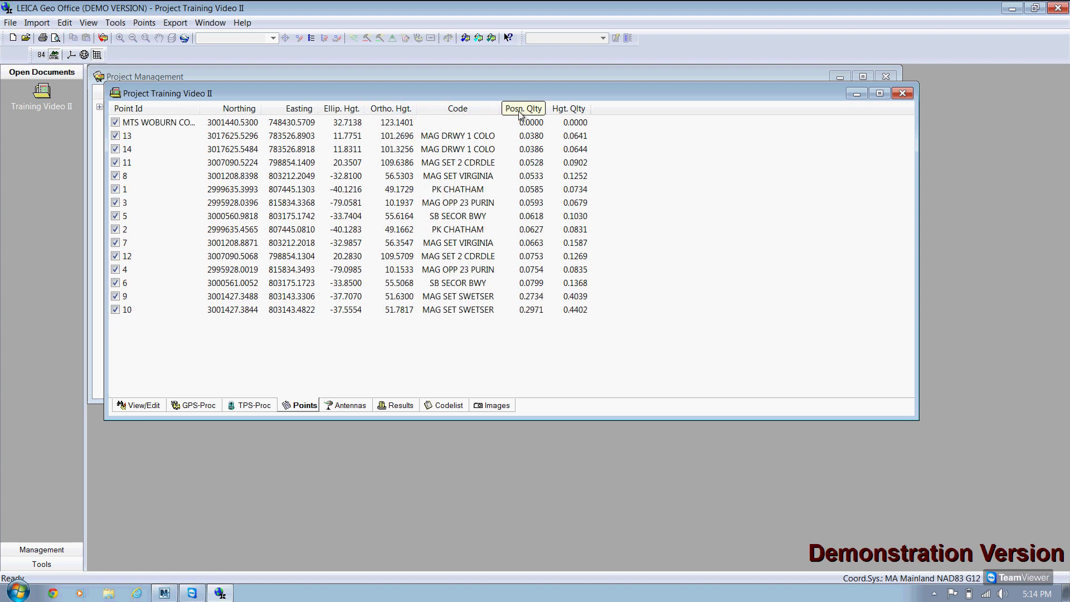
{"action": "left_click", "coordinate": [521, 112]}
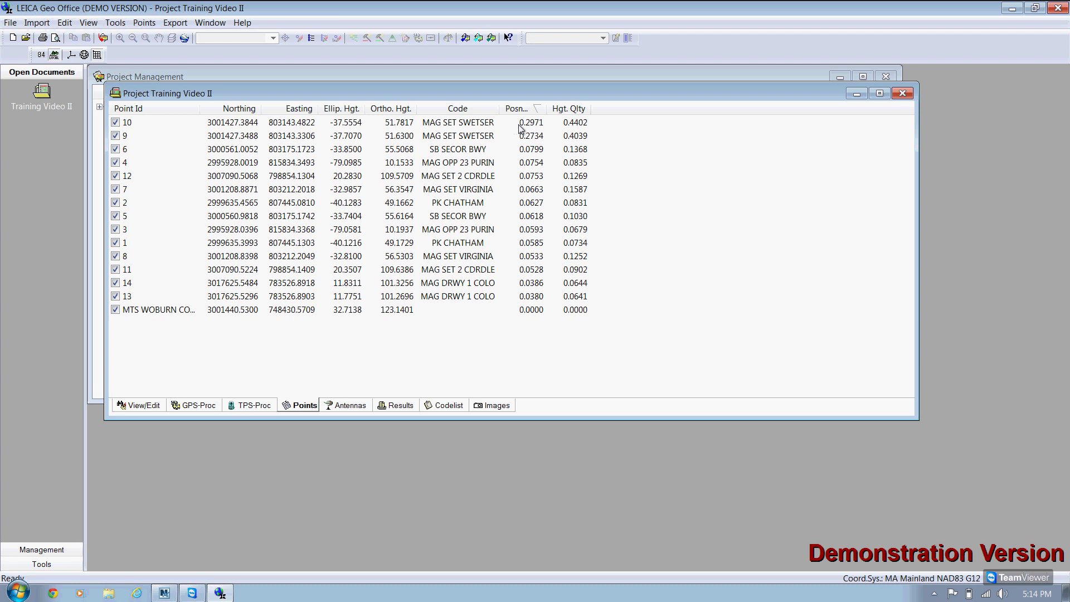
{"action": "left_click", "coordinate": [156, 108]}
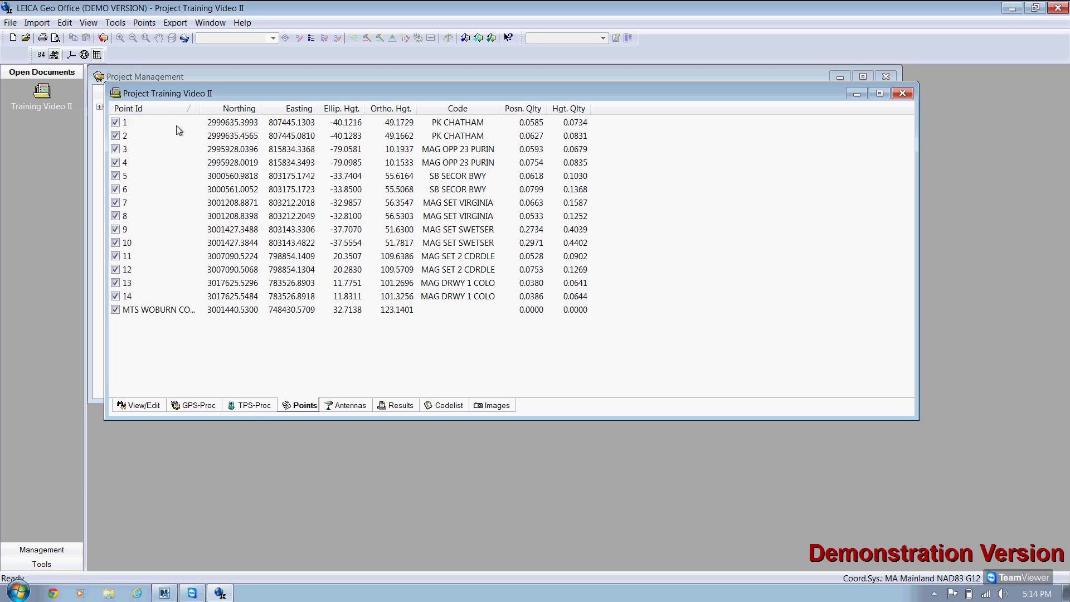
{"action": "left_click_drag", "start_coordinate": [293, 121], "coordinate": [306, 117]}
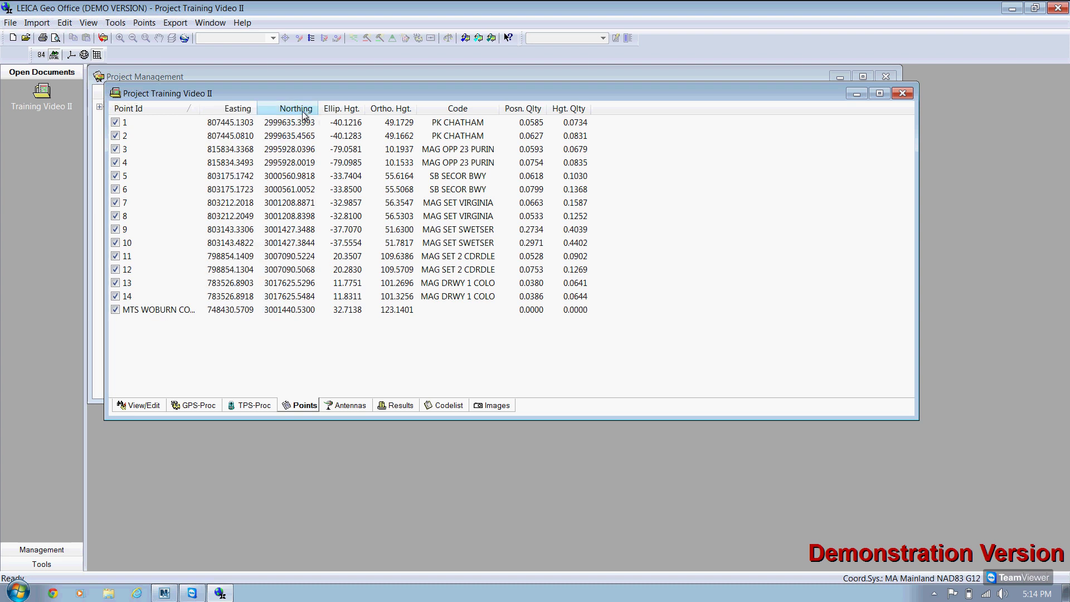
{"action": "left_click_drag", "start_coordinate": [243, 111], "coordinate": [303, 119]}
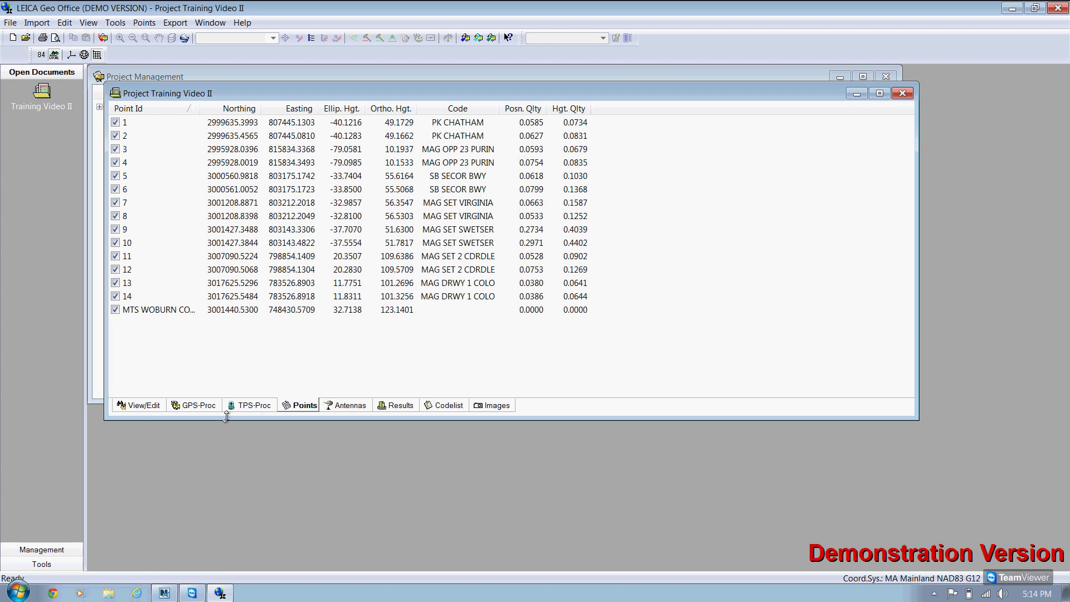
- Pan the map of the Training Video II points, then return to the Points table
{"action": "left_click", "coordinate": [149, 406]}
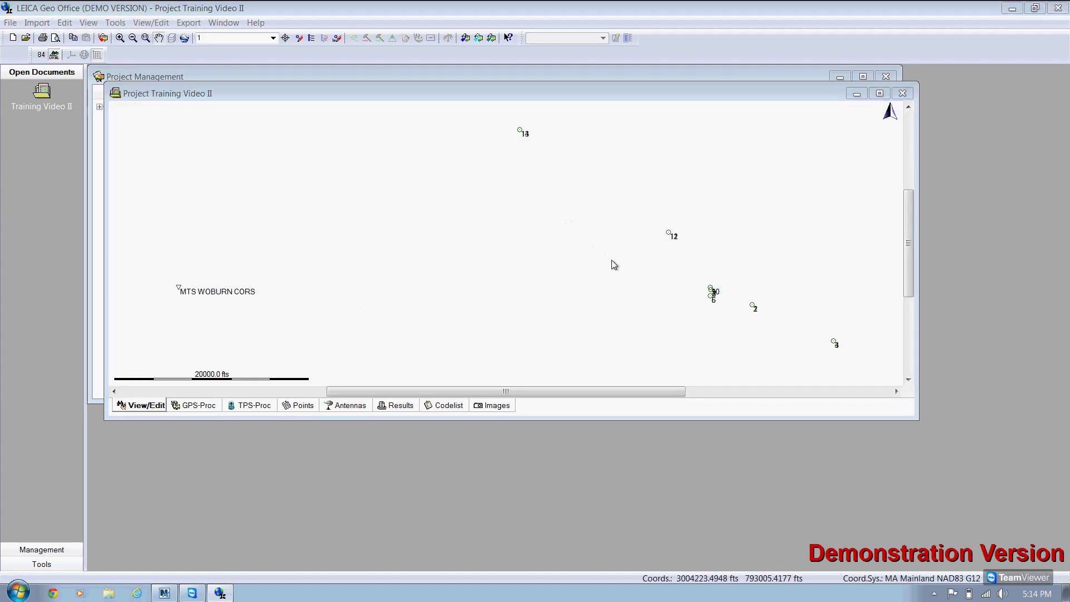
{"action": "left_click_drag", "start_coordinate": [712, 320], "coordinate": [580, 299]}
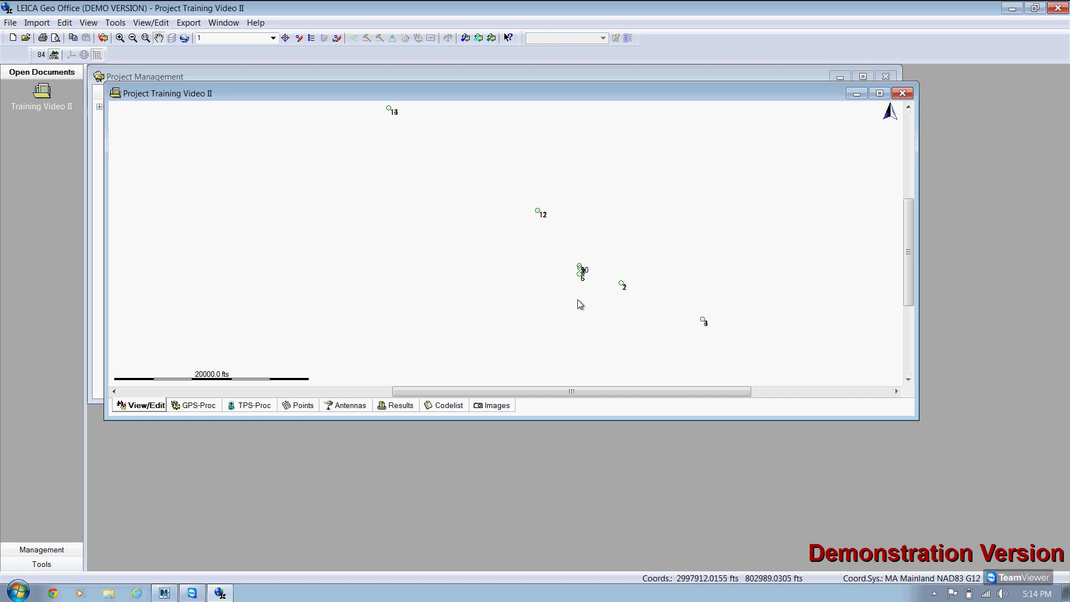
{"action": "left_click_drag", "start_coordinate": [578, 300], "coordinate": [607, 307]}
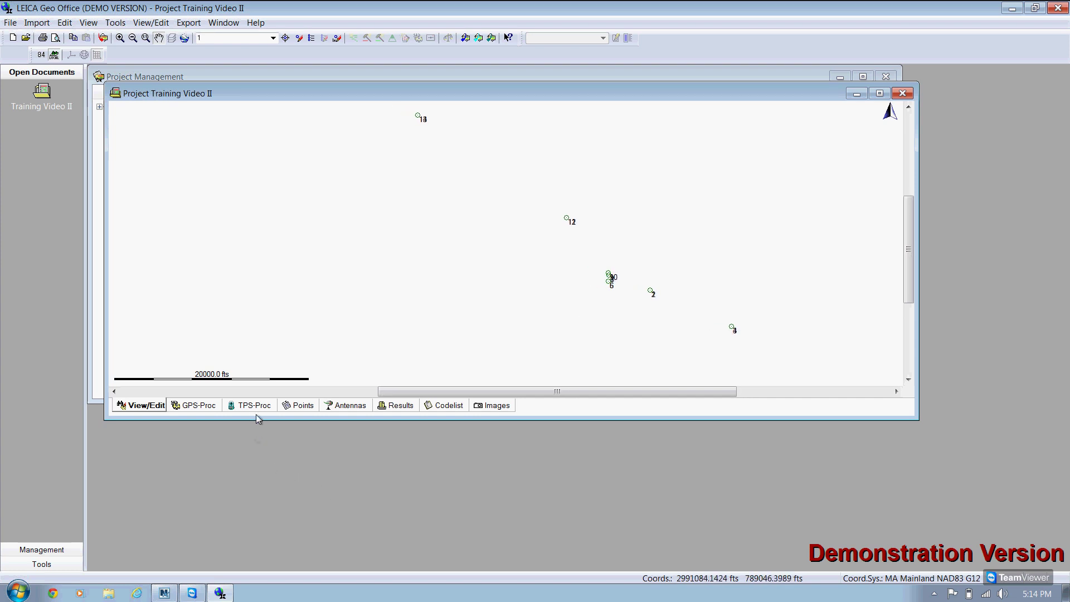
{"action": "left_click", "coordinate": [298, 407]}
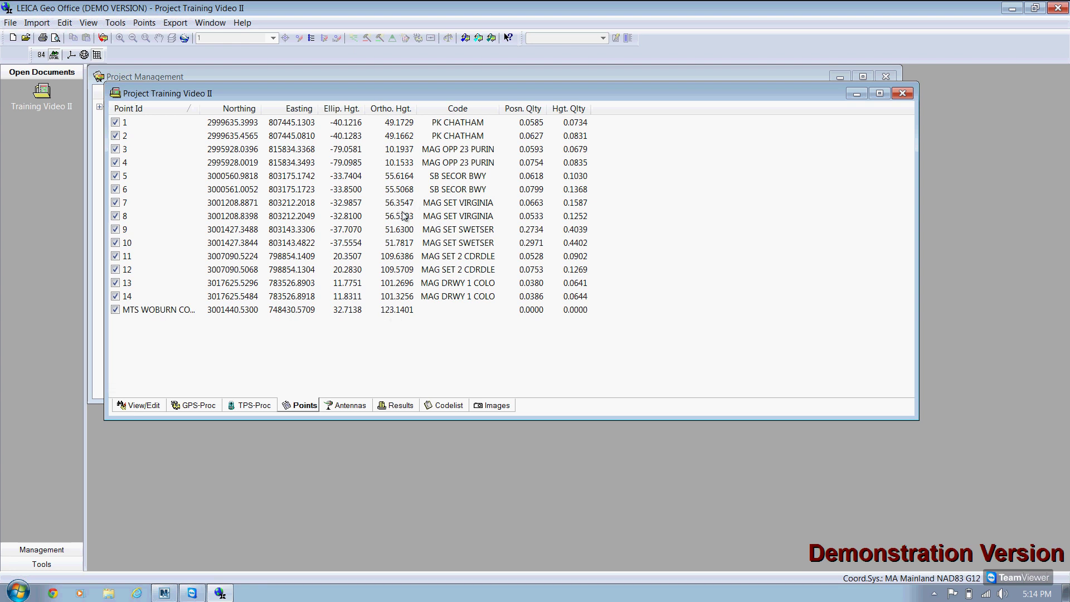
- Begin an ASCII data export of the points with CSV (Comma delimited) as the file type
{"action": "left_click", "coordinate": [178, 27]}
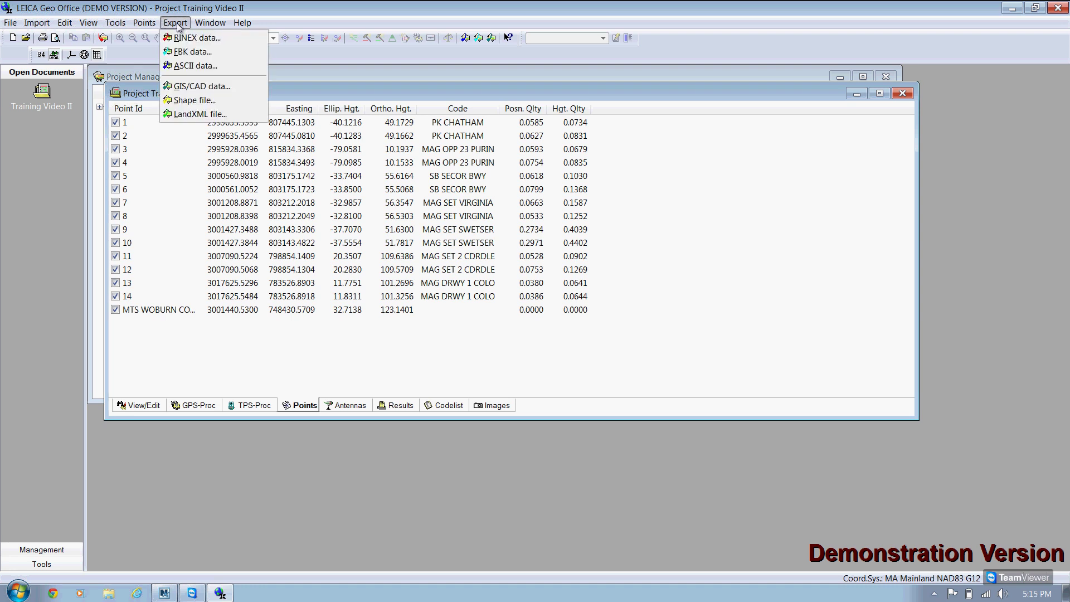
{"action": "left_click", "coordinate": [188, 67]}
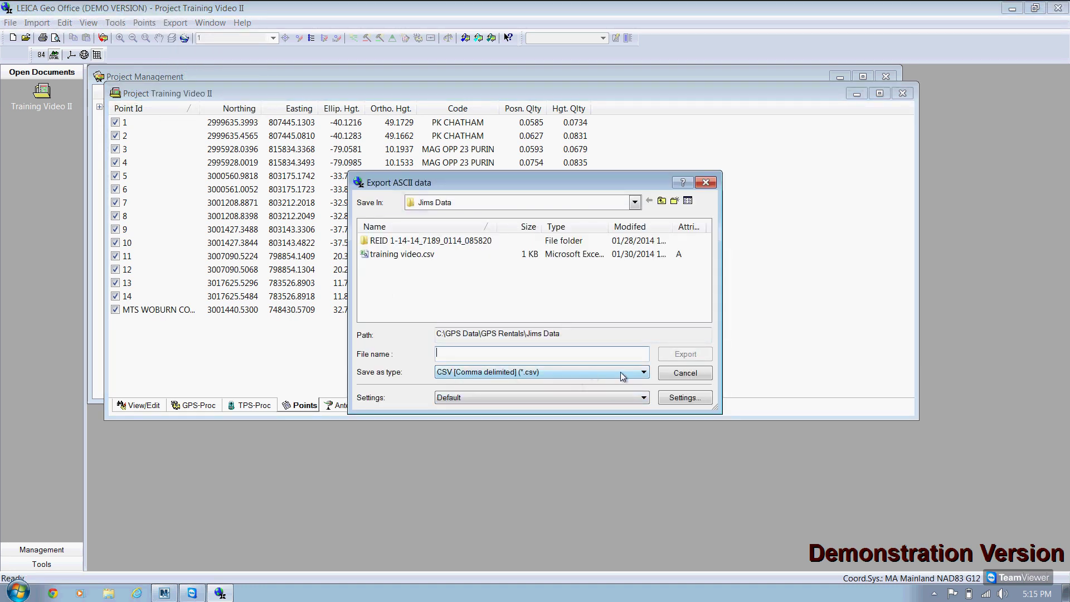
{"action": "left_click", "coordinate": [644, 372]}
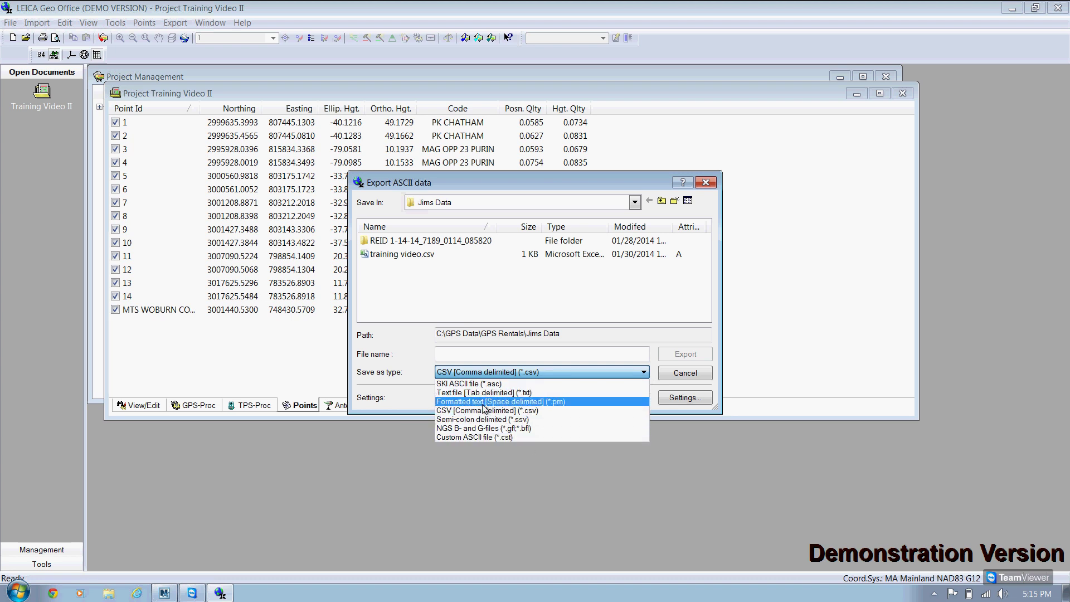
{"action": "left_click", "coordinate": [481, 412]}
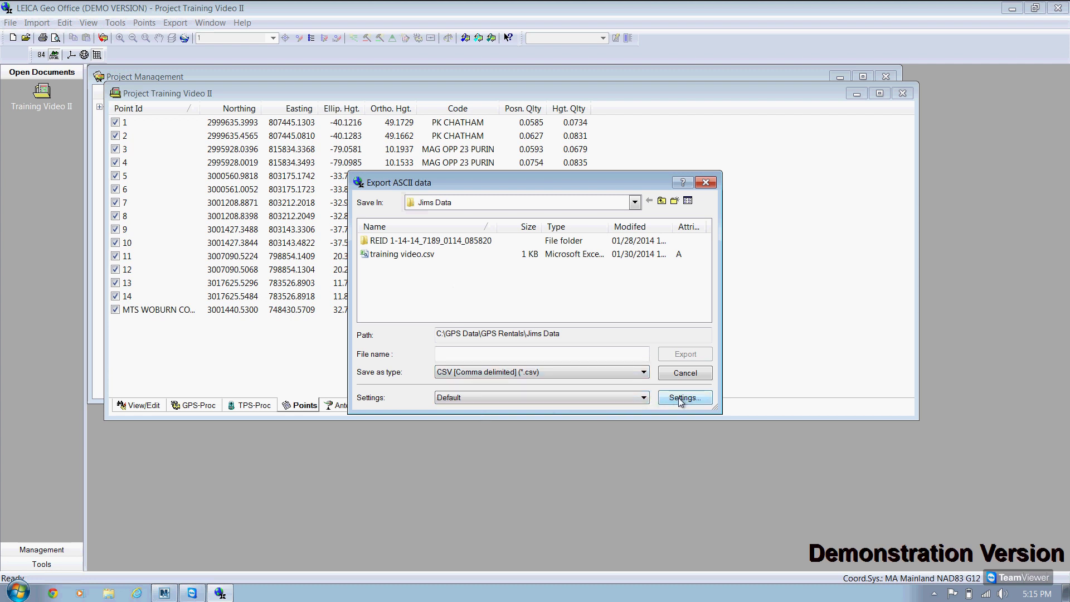
- Keep coordinate class Main in user-defined settings, review Coordinate System, Header/Footer and General, and accept
{"action": "left_click", "coordinate": [681, 398]}
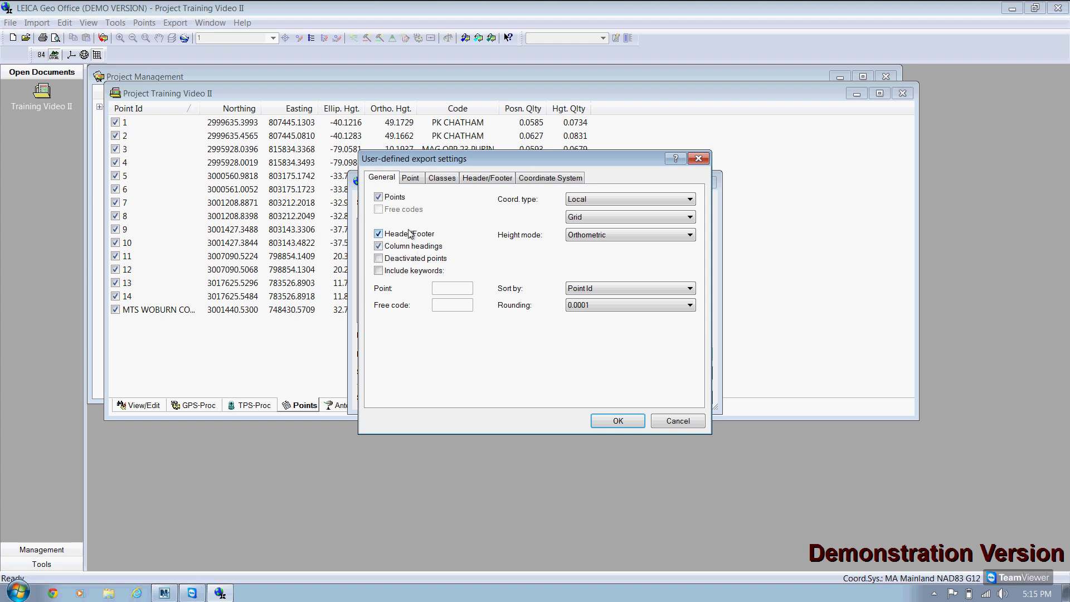
{"action": "left_click", "coordinate": [410, 179]}
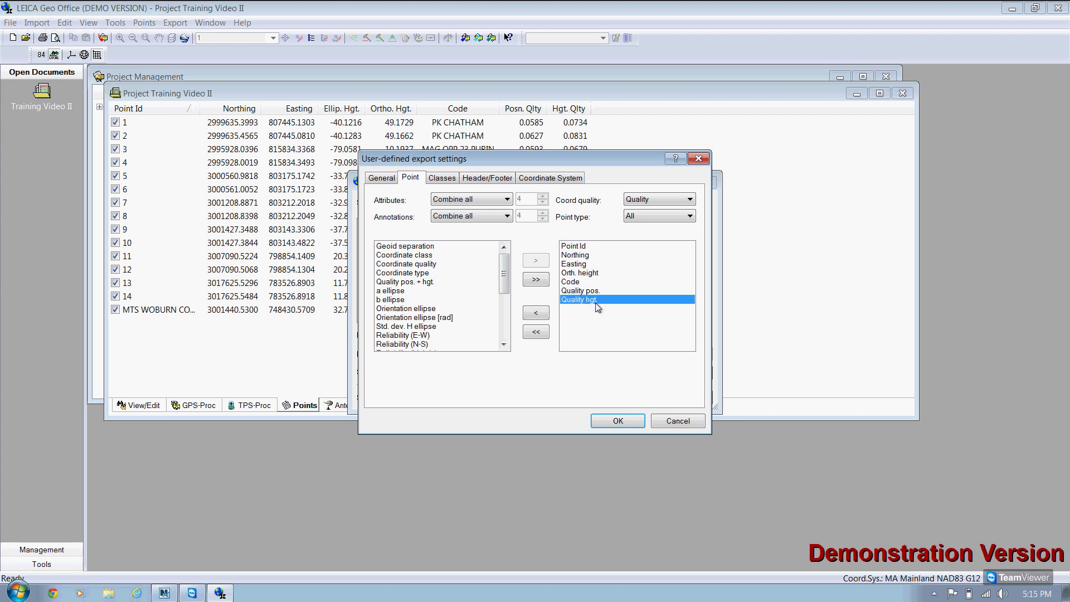
{"action": "left_click", "coordinate": [453, 181]}
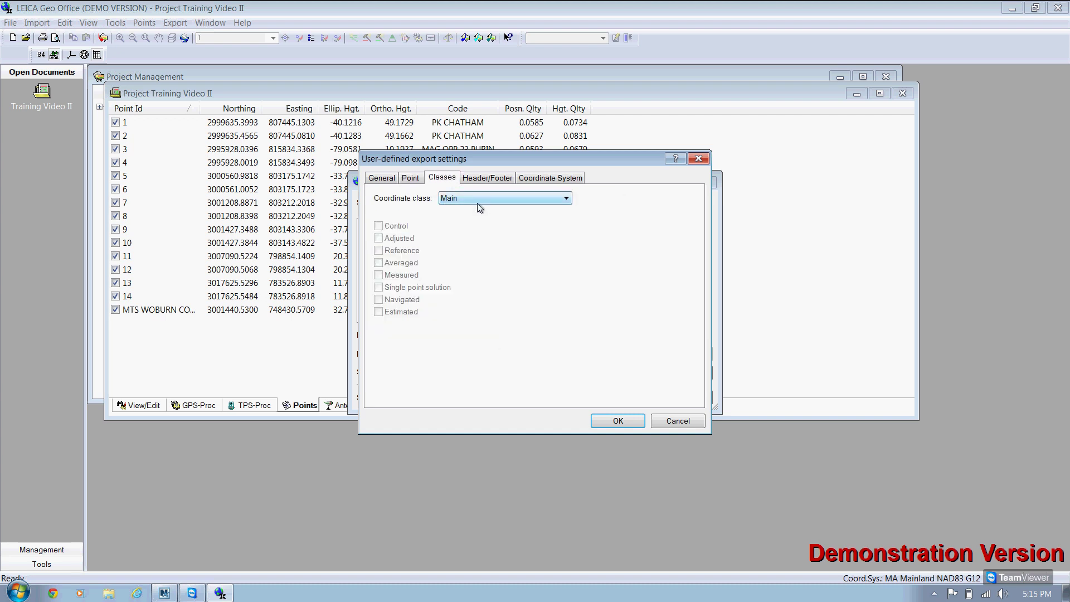
{"action": "left_click", "coordinate": [477, 202]}
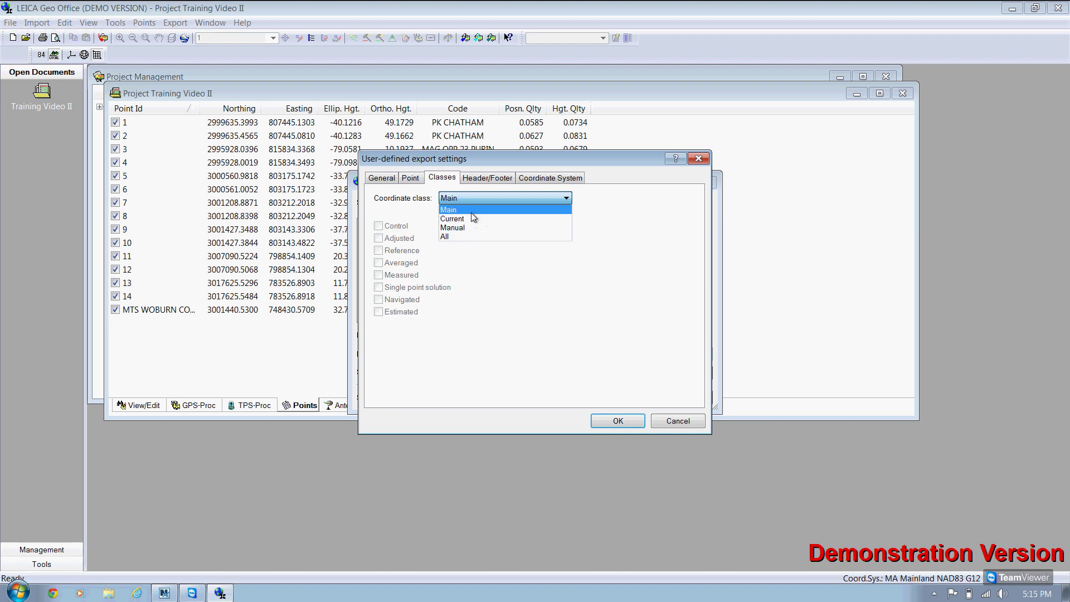
{"action": "left_click", "coordinate": [473, 211]}
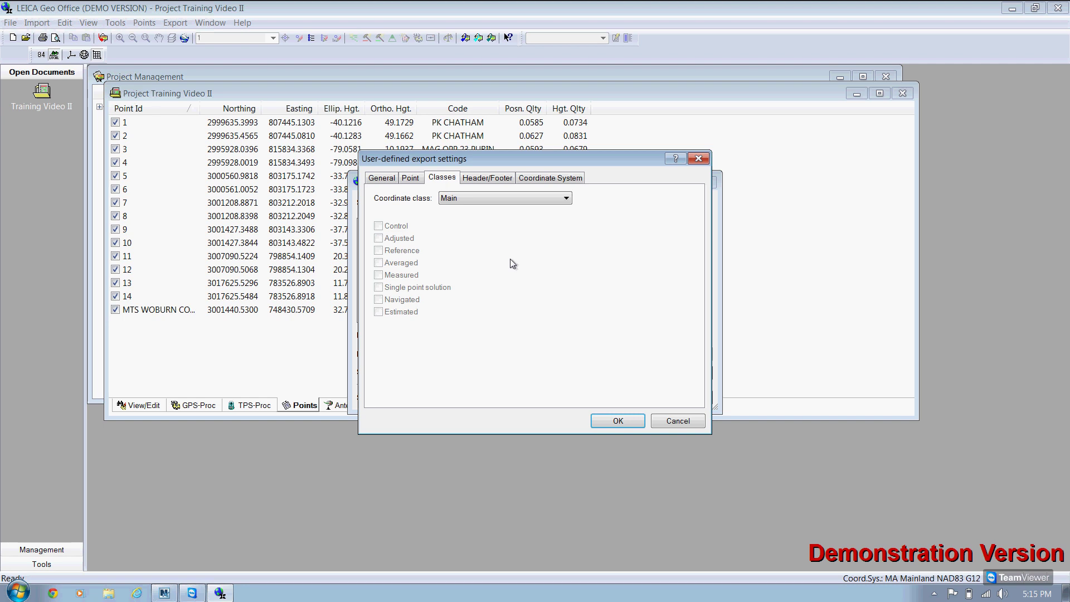
{"action": "left_click", "coordinate": [549, 178]}
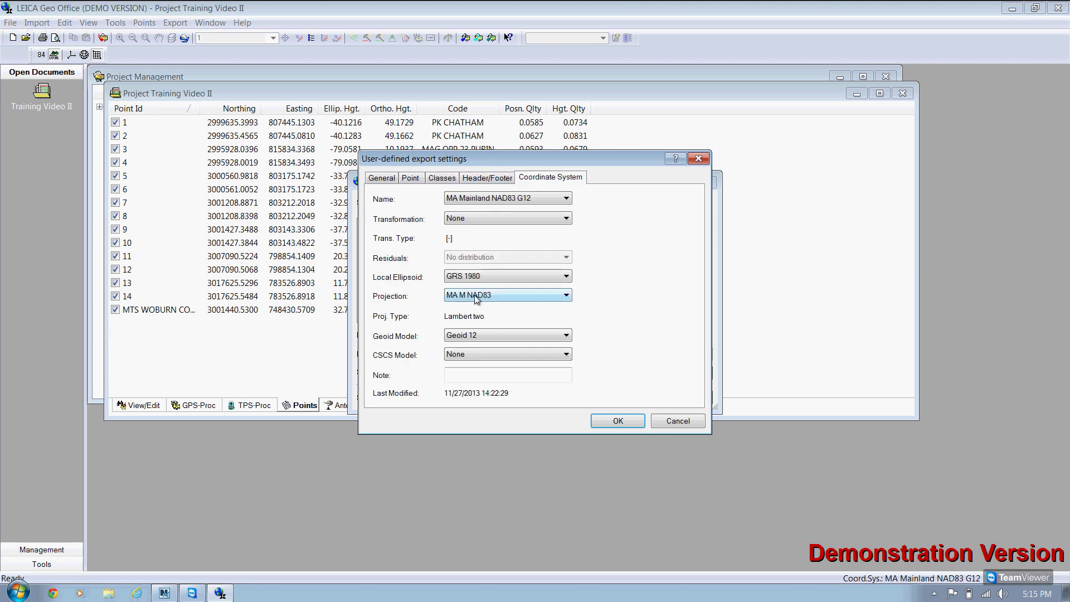
{"action": "left_click", "coordinate": [485, 178]}
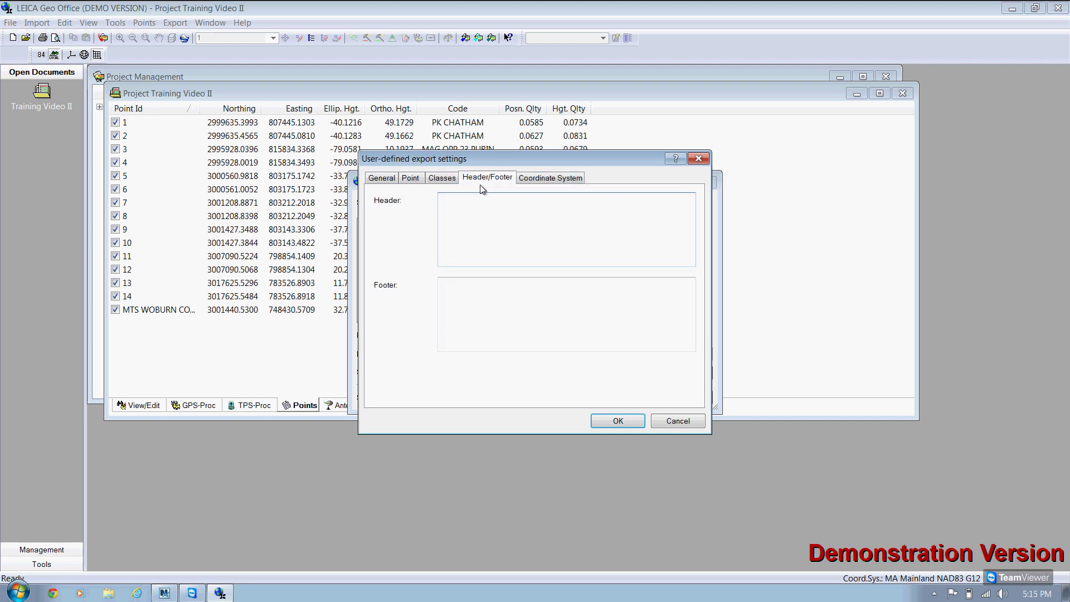
{"action": "left_click", "coordinate": [388, 180]}
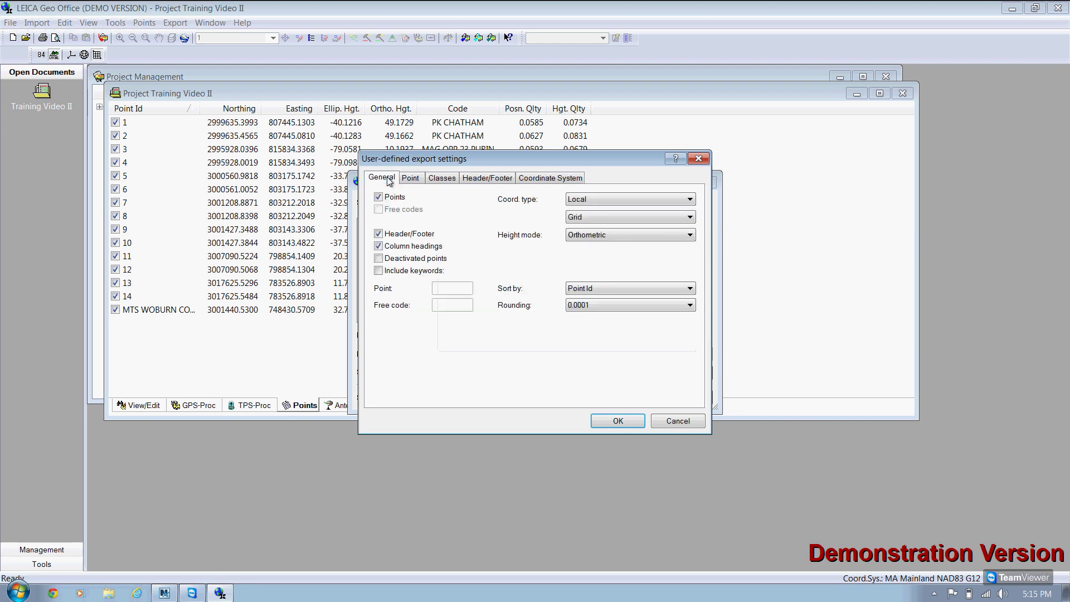
{"action": "left_click", "coordinate": [619, 420]}
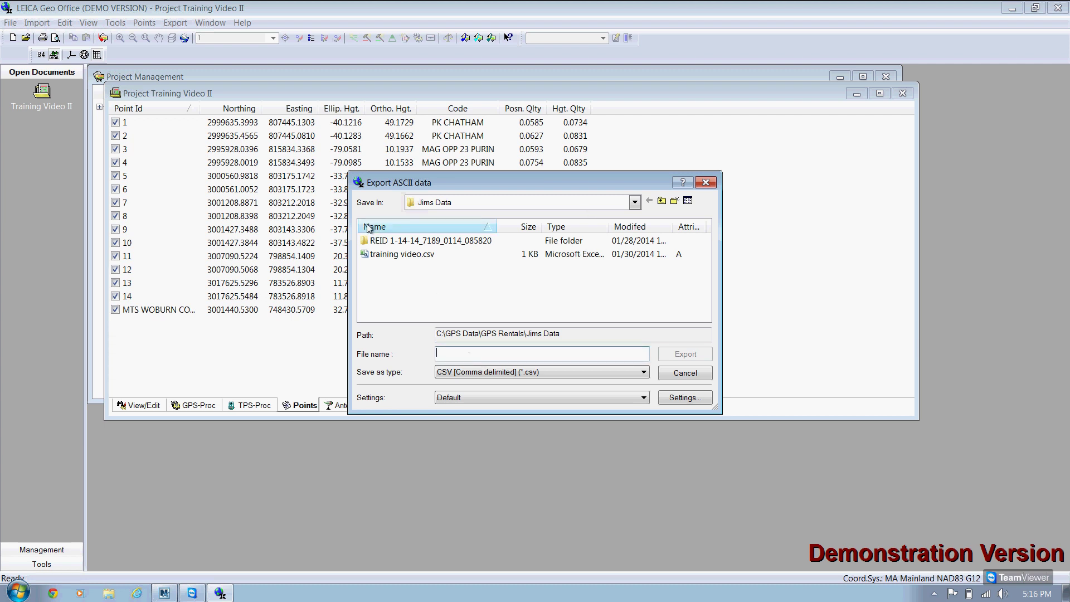
- Export the points to training video.csv in Jims Data, overwriting the existing file
{"action": "left_click", "coordinate": [395, 256]}
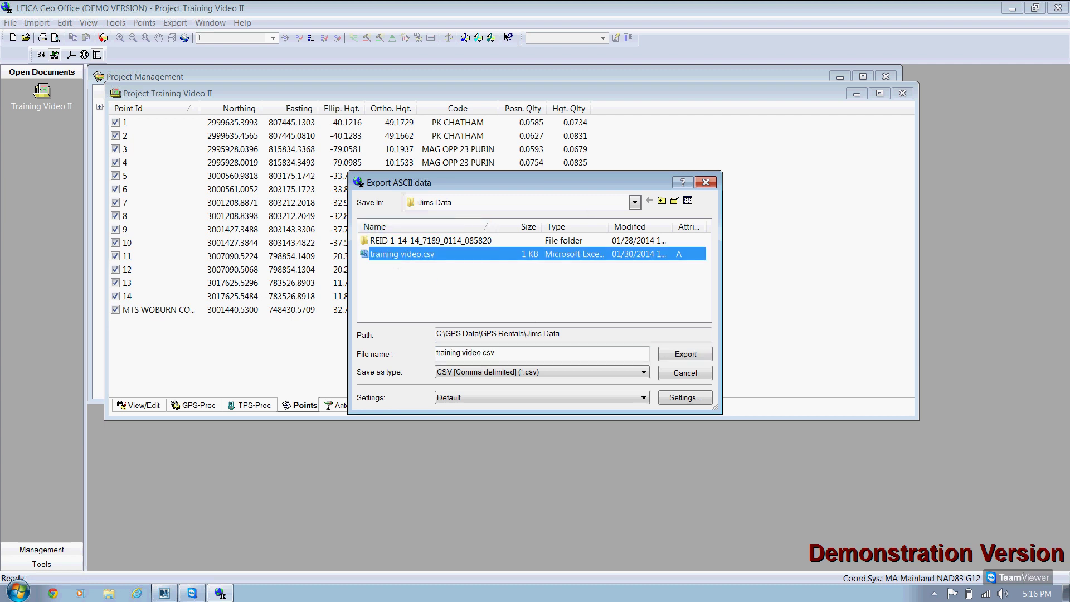
{"action": "left_click", "coordinate": [687, 355]}
{"action": "left_click", "coordinate": [598, 334]}
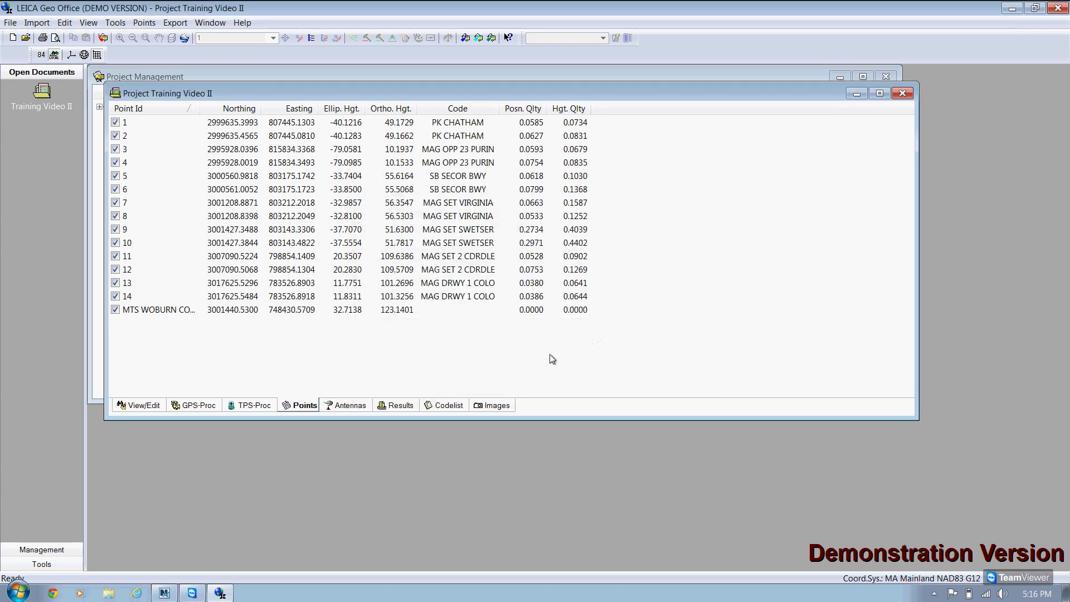
- Browse C: > GPS Data > GPS Rentals > Jims Data and open training video.csv in Excel
{"action": "left_click", "coordinate": [110, 593]}
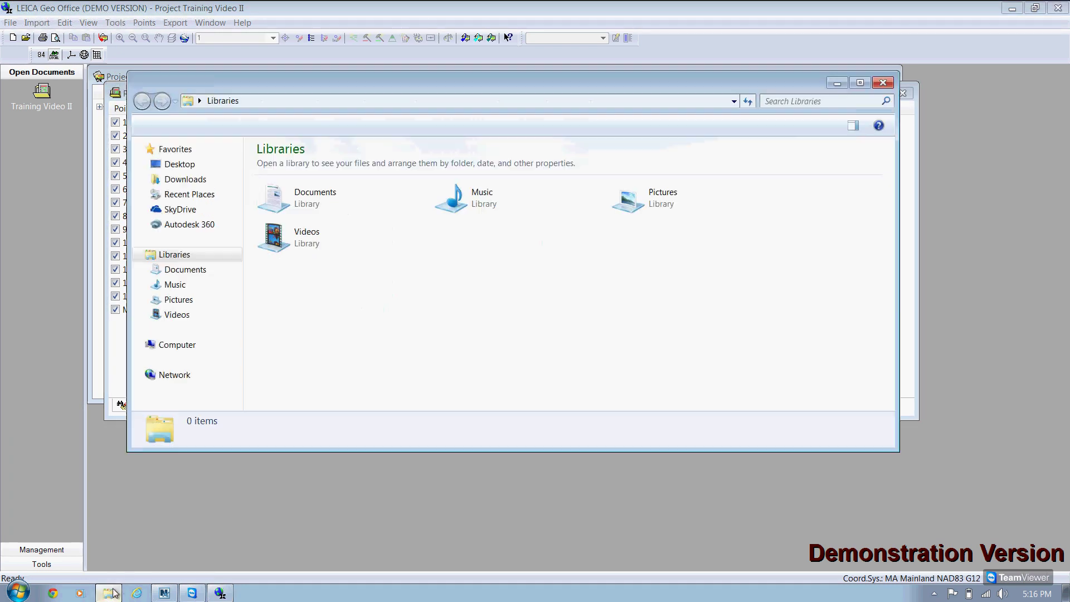
{"action": "left_click", "coordinate": [194, 361]}
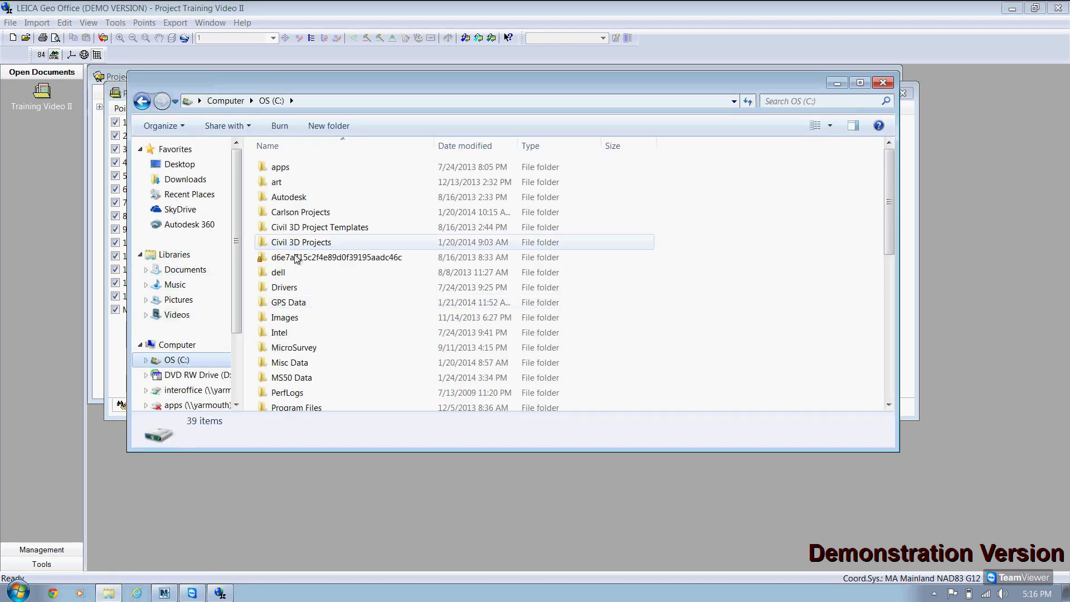
{"action": "double_click", "coordinate": [289, 302]}
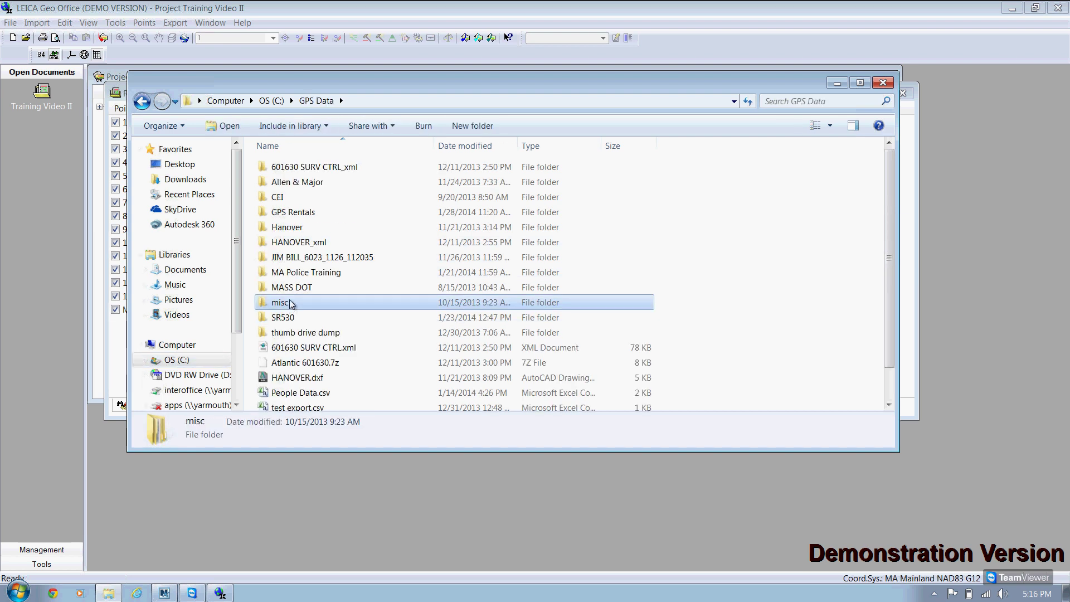
{"action": "left_click", "coordinate": [298, 213]}
{"action": "double_click", "coordinate": [298, 213]}
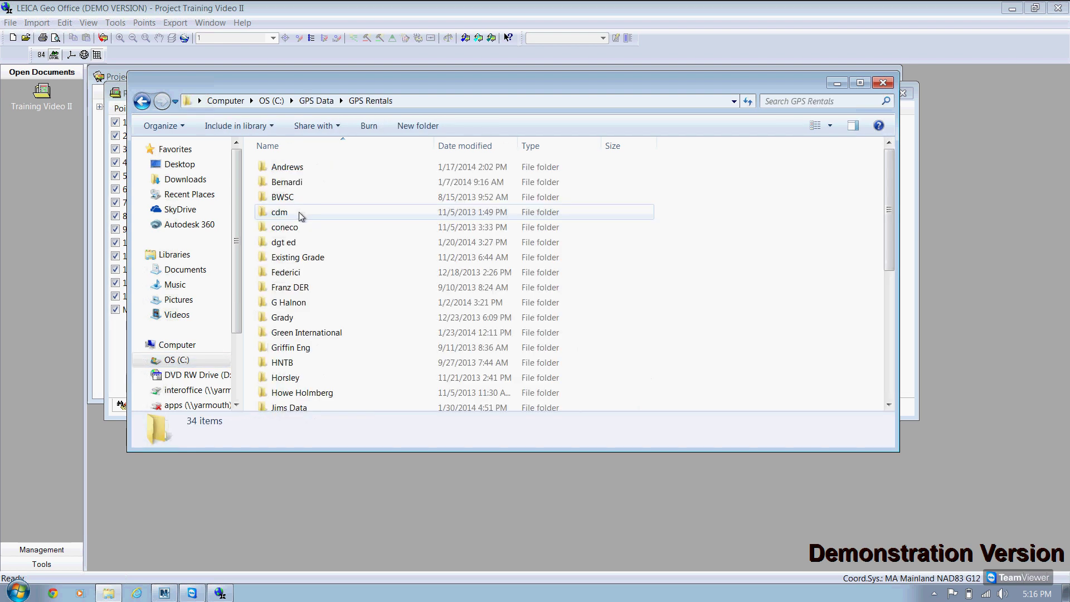
{"action": "double_click", "coordinate": [285, 407]}
{"action": "double_click", "coordinate": [305, 182]}
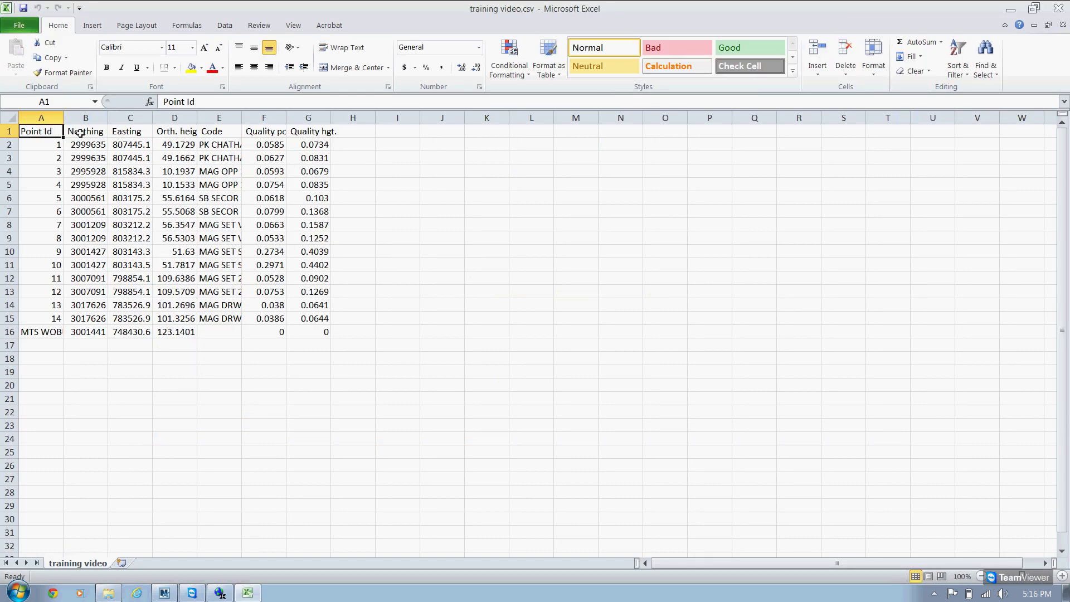
- Autofit columns A–F: Point Id, Northing, Easting, Orth. height, Code and Quality pos
{"action": "double_click", "coordinate": [64, 125]}
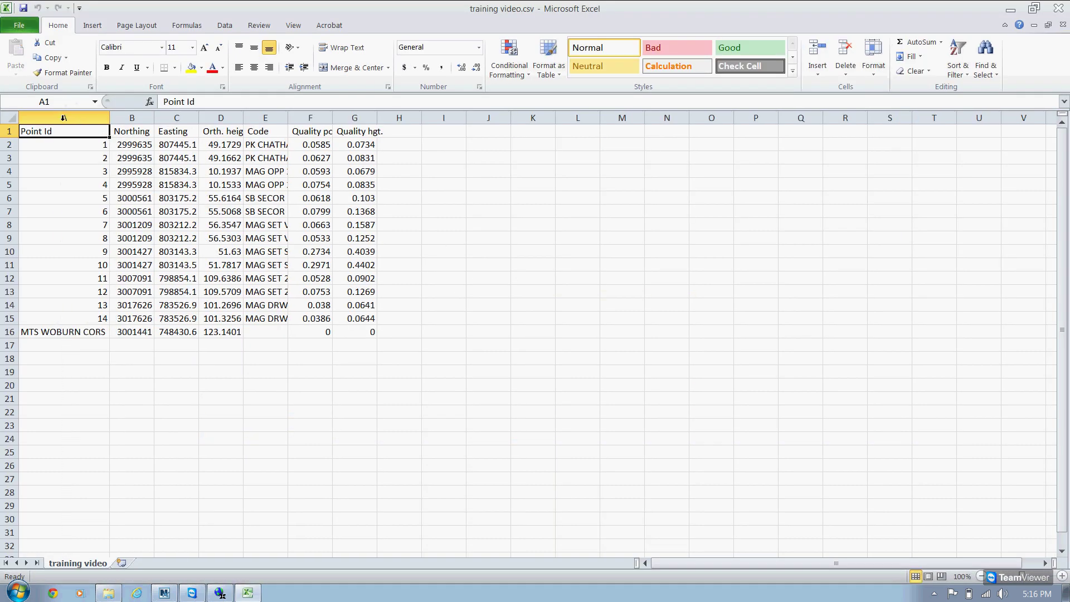
{"action": "left_click_drag", "start_coordinate": [155, 119], "coordinate": [154, 119]}
{"action": "double_click", "coordinate": [155, 120]}
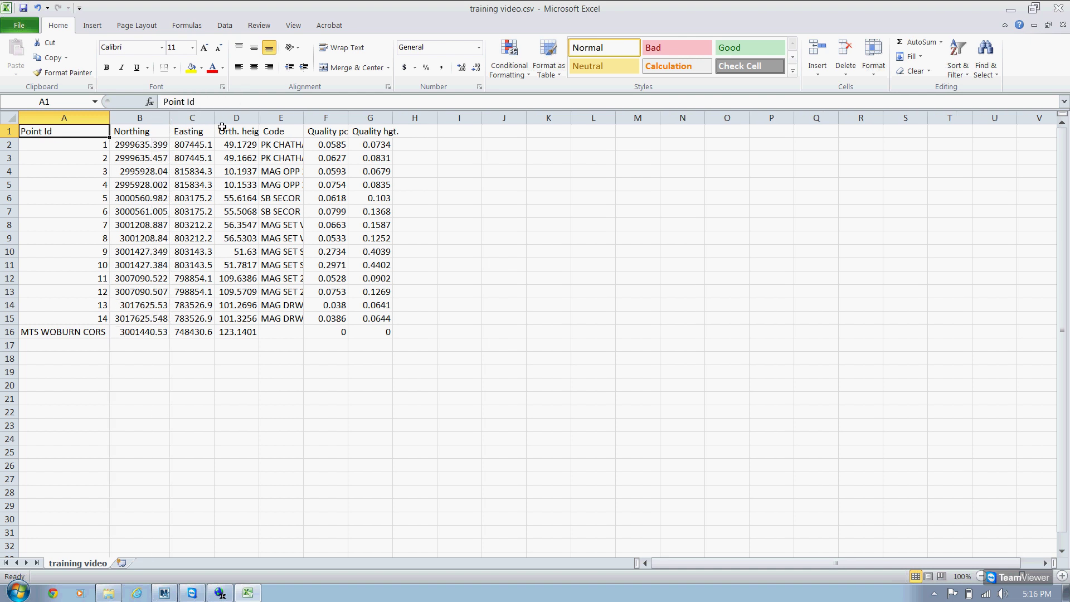
{"action": "double_click", "coordinate": [214, 120]}
{"action": "left_click", "coordinate": [269, 117]}
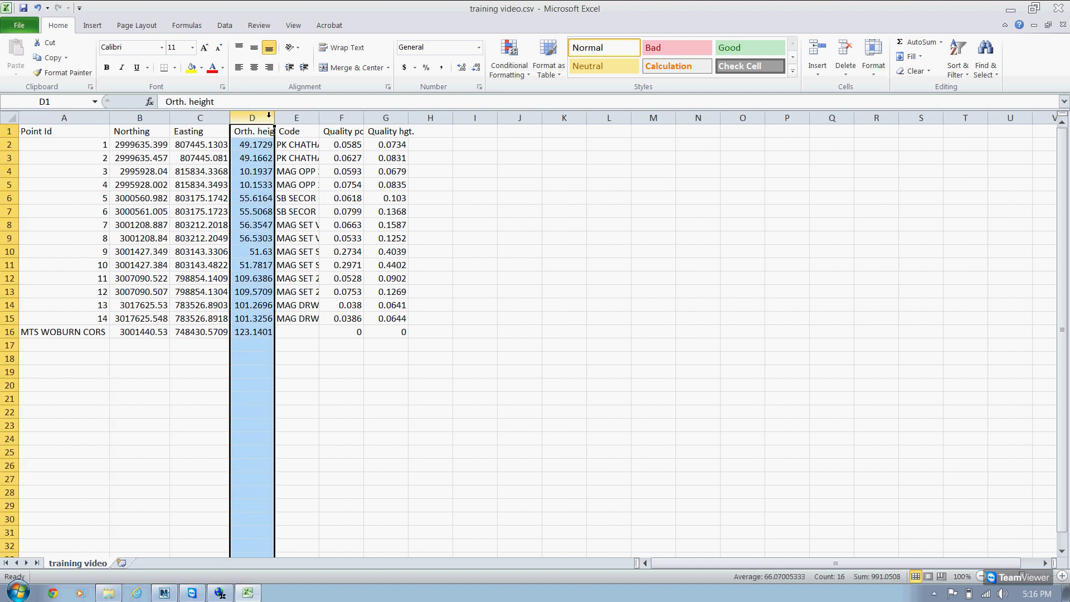
{"action": "double_click", "coordinate": [274, 117]}
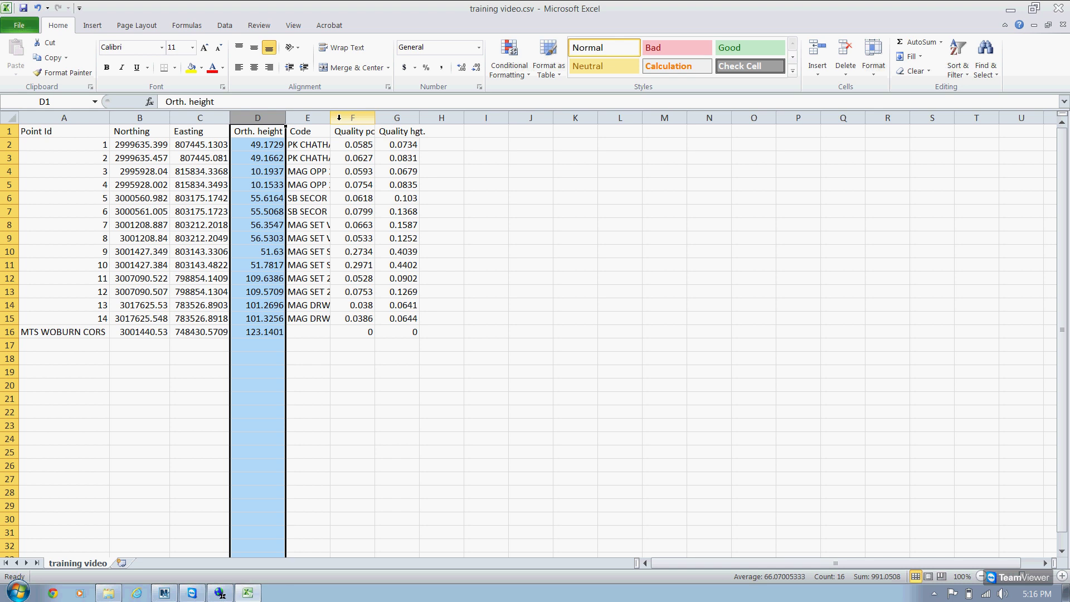
{"action": "double_click", "coordinate": [333, 118]}
{"action": "double_click", "coordinate": [416, 120]}
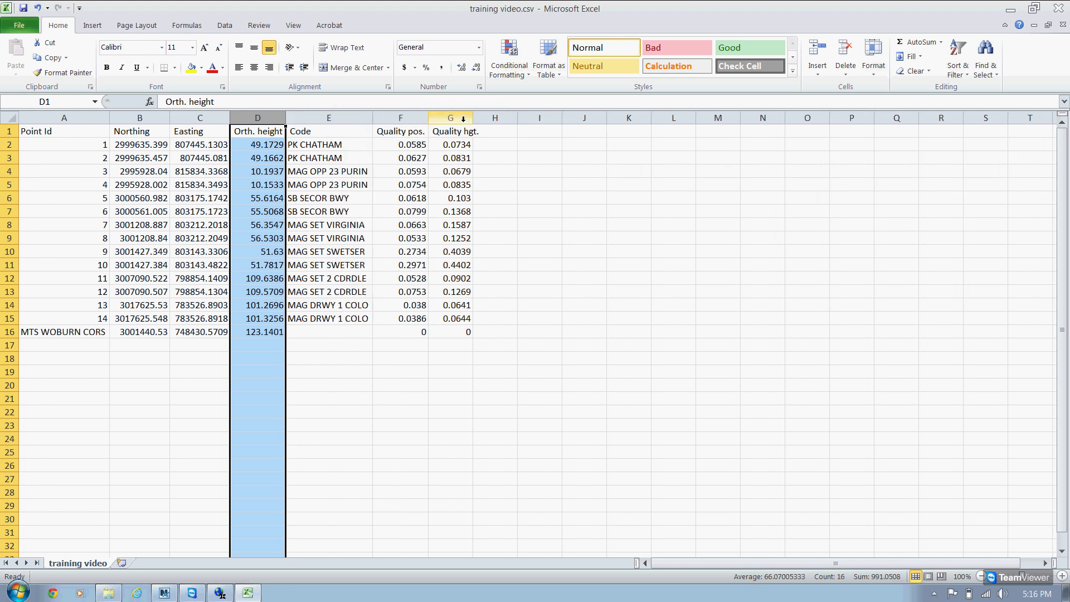
{"action": "left_click", "coordinate": [20, 332]}
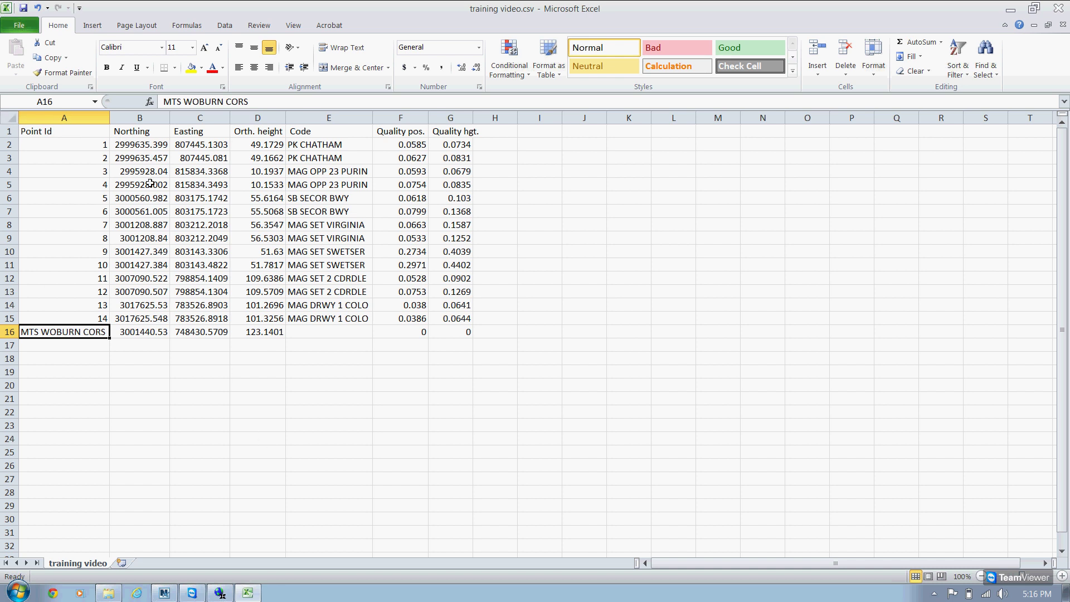
- Exit Excel without saving and close the Jims Data folder window
{"action": "left_click", "coordinate": [19, 25]}
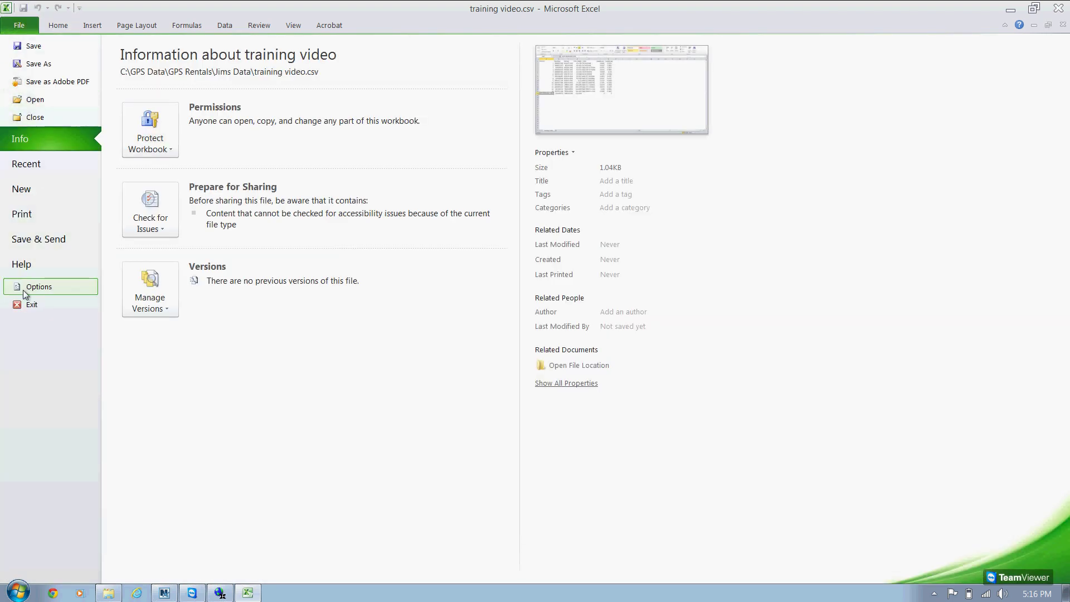
{"action": "left_click", "coordinate": [31, 302]}
{"action": "left_click", "coordinate": [528, 318]}
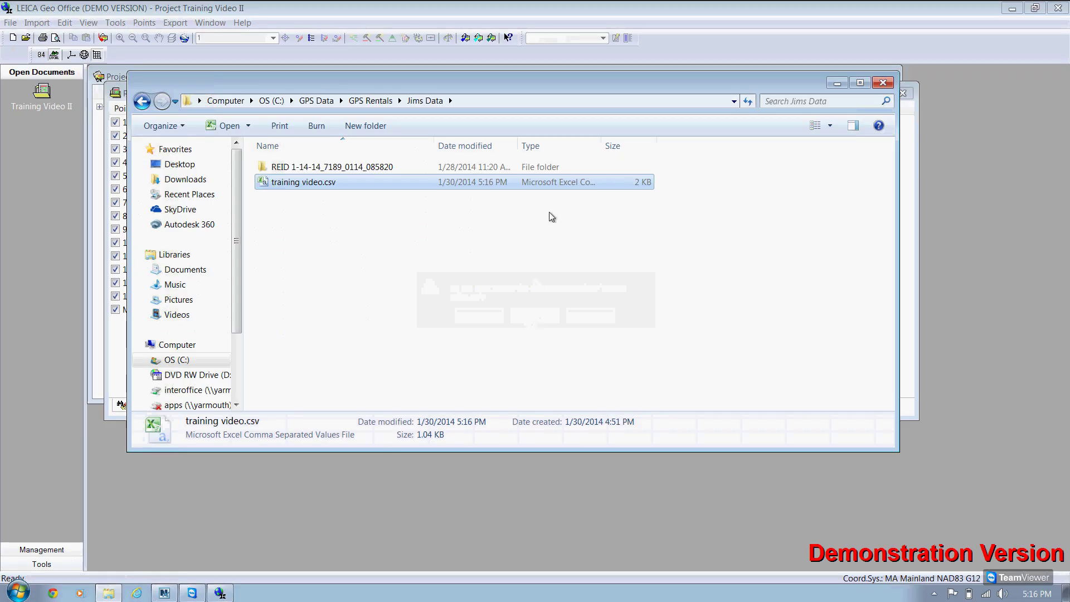
{"action": "left_click", "coordinate": [943, 104]}
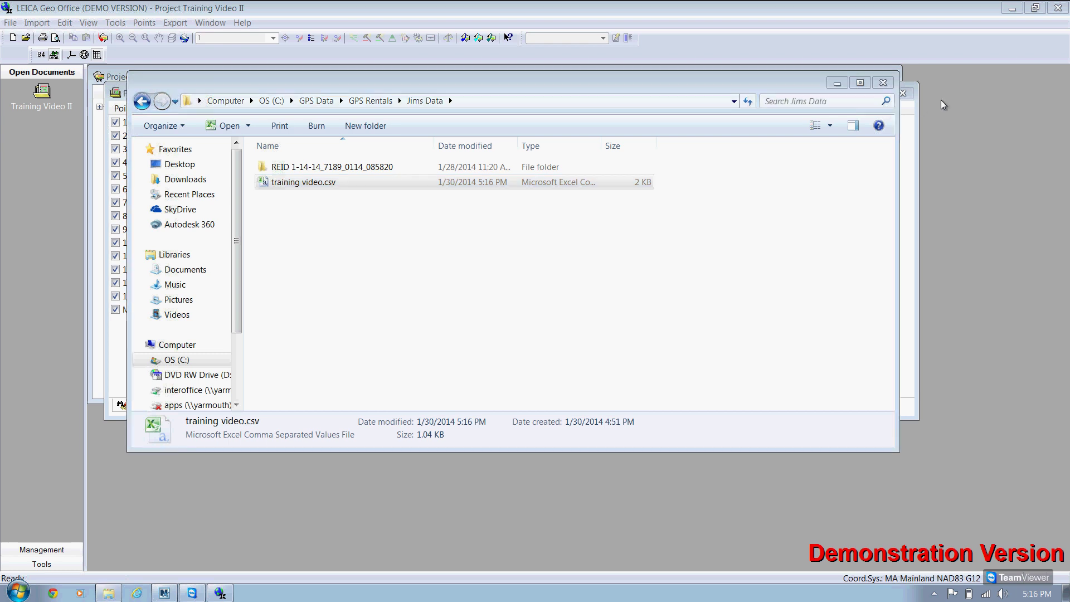
{"action": "left_click", "coordinate": [883, 83]}
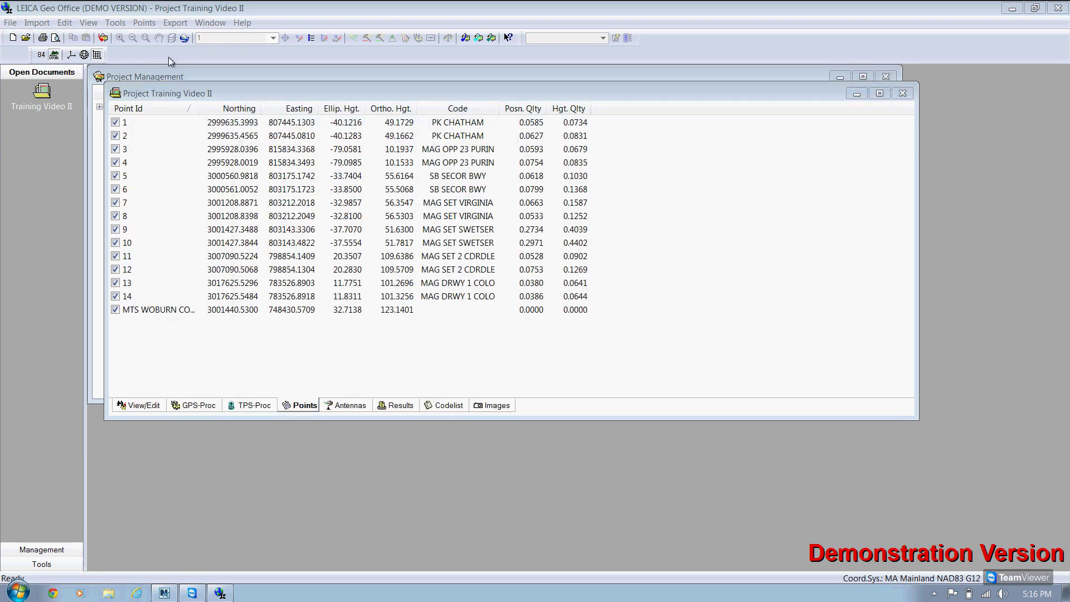
{"action": "left_click", "coordinate": [115, 23]}
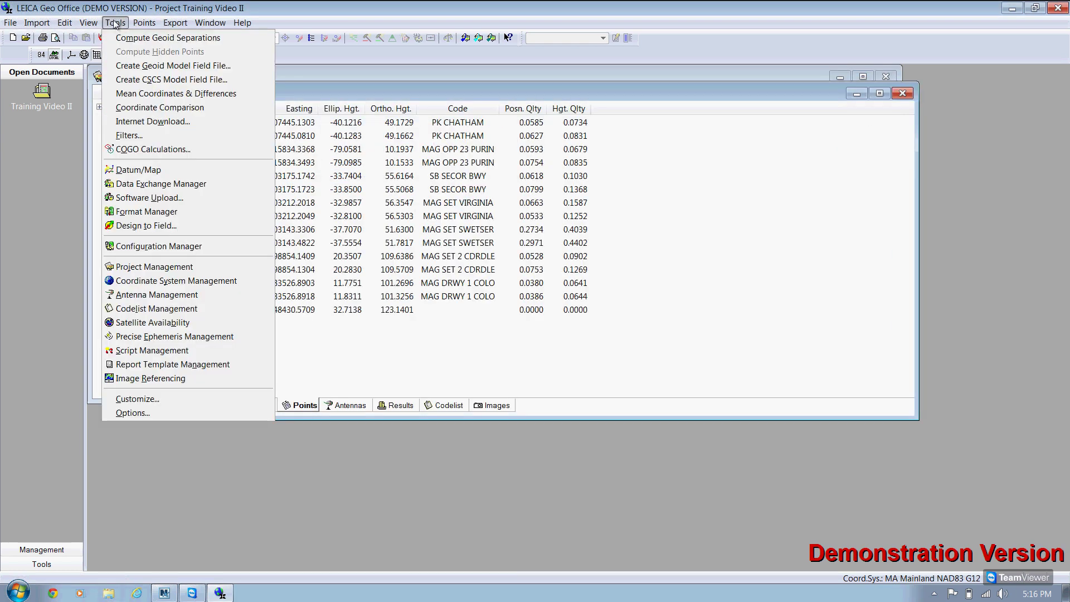
{"action": "left_click", "coordinate": [148, 412]}
{"action": "left_click", "coordinate": [426, 163]}
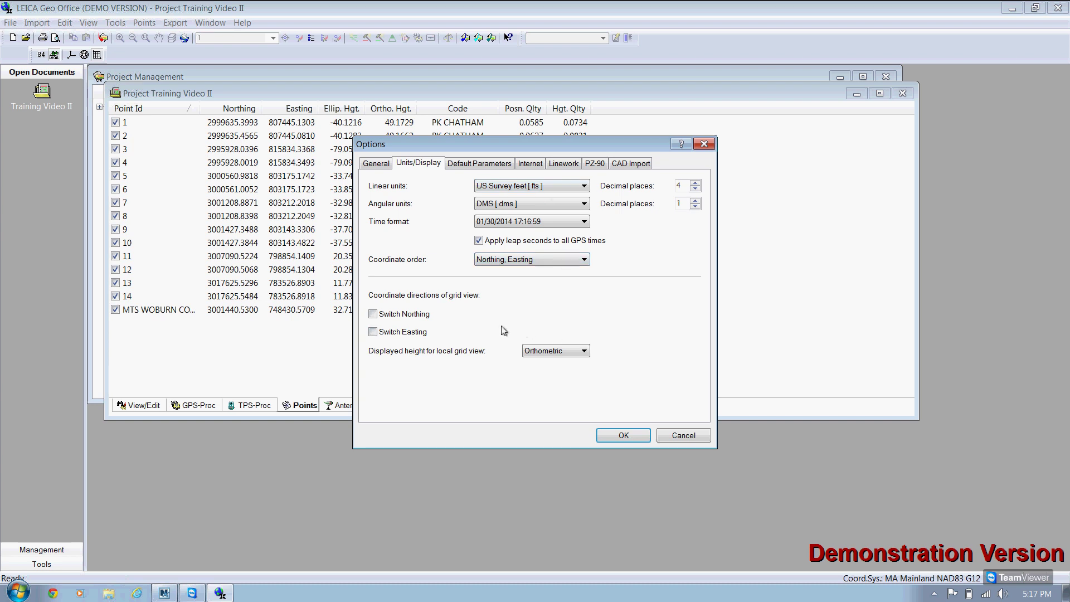
{"action": "left_click", "coordinate": [625, 435]}
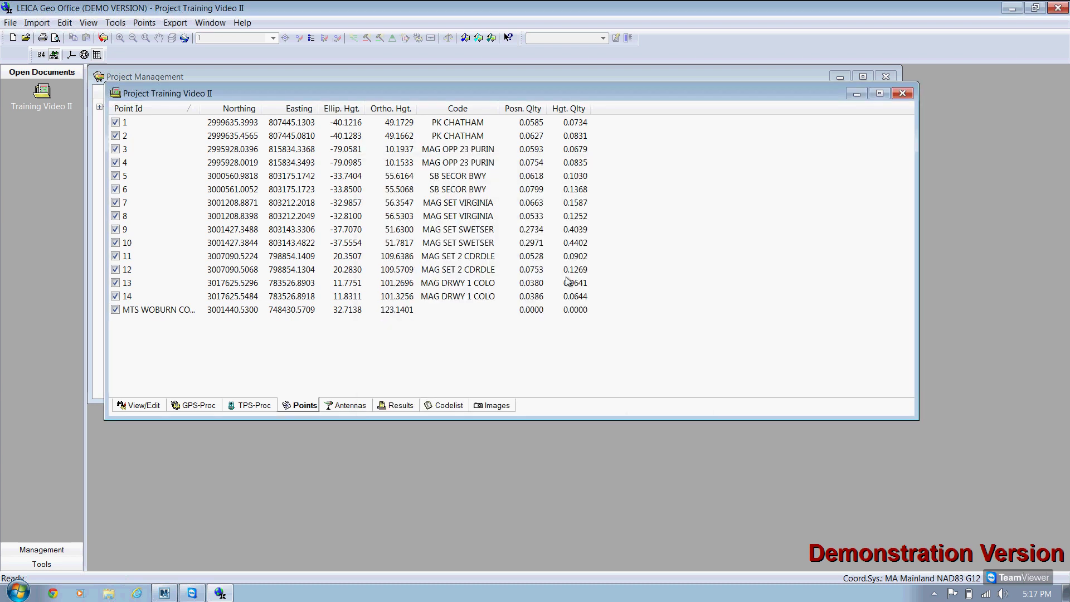